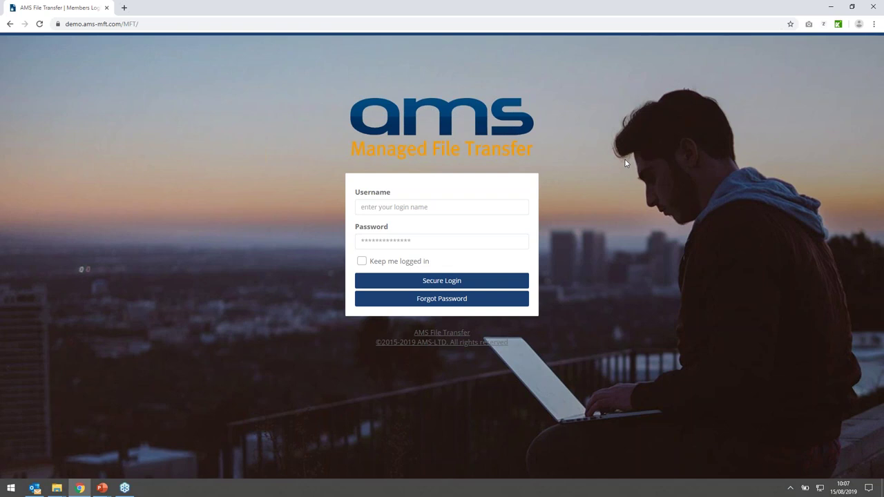
- Sign in with the demo account's e-mail and password to reach the empty inbox
click(445, 206)
key(Tab)
text(•••••••••••)
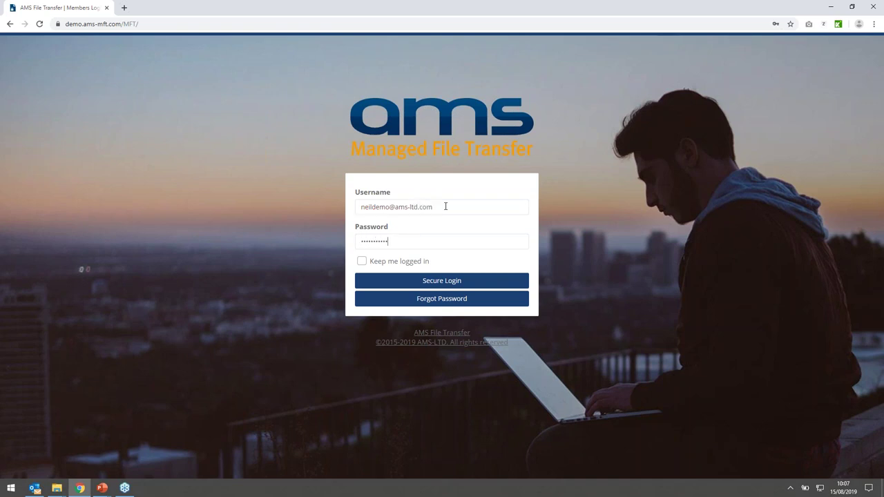
key(Return)
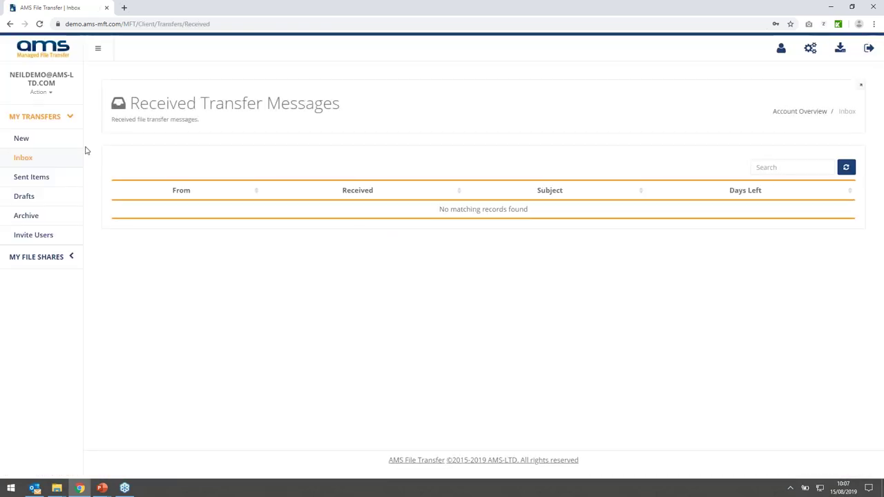
- Collapse and re-expand MY TRANSFERS, then open a New transfer message at Step 1
click(54, 118)
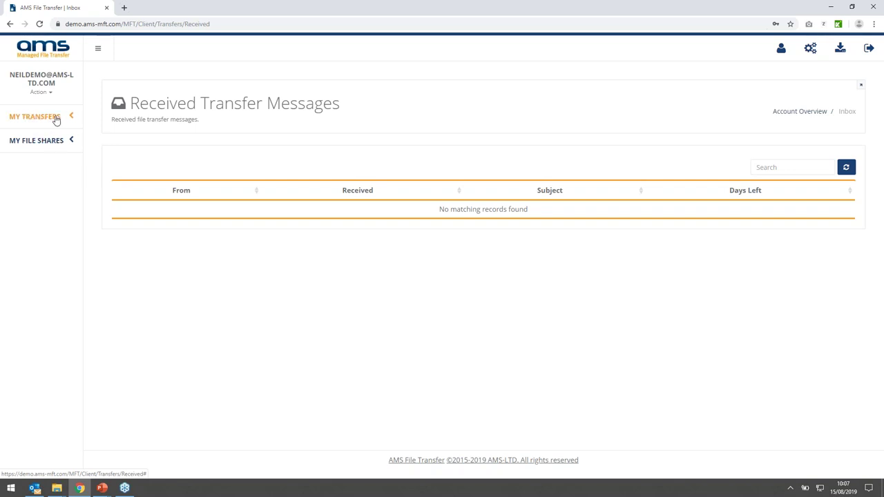
click(55, 119)
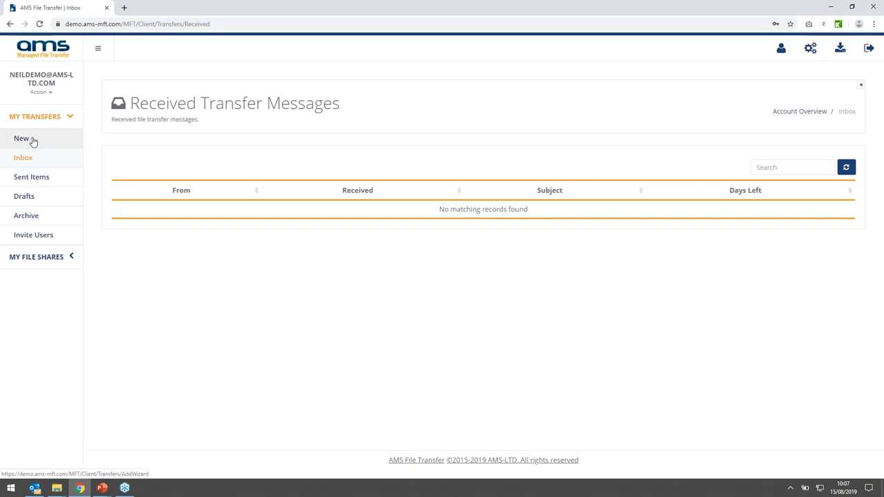
click(33, 141)
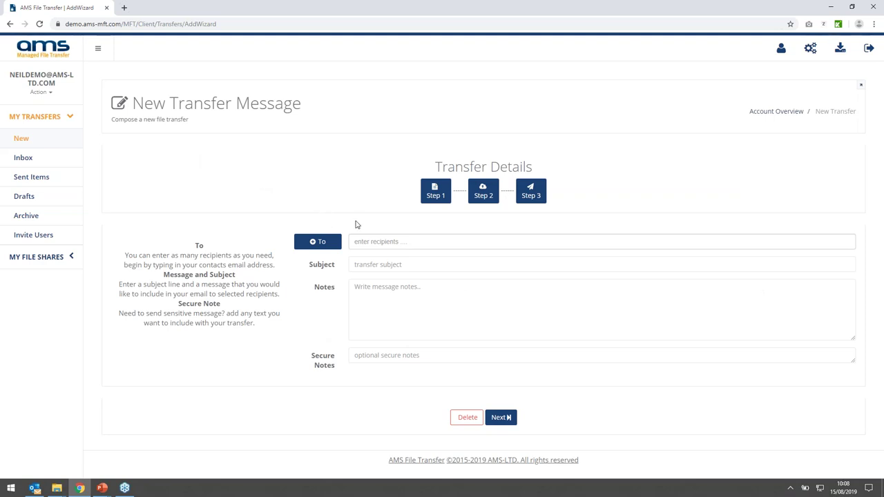
- Add a new e-mail address as an invited recipient, plus an existing contact from the suggestions
click(373, 243)
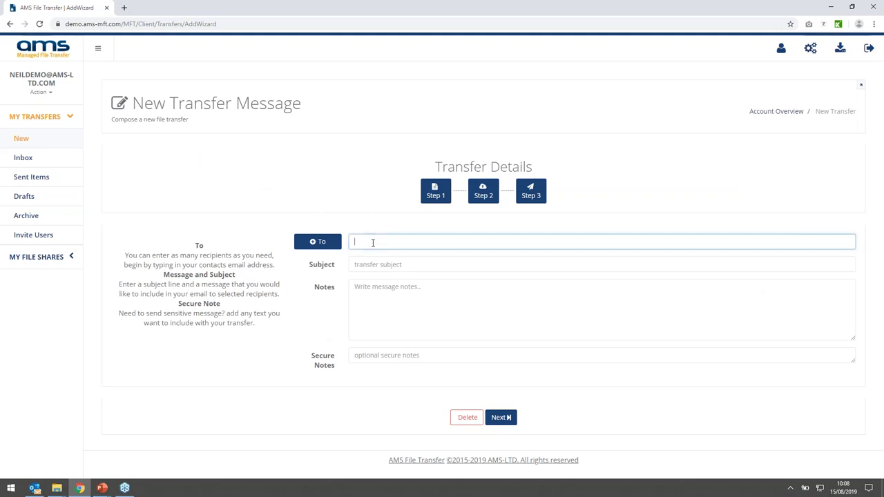
key(Down)
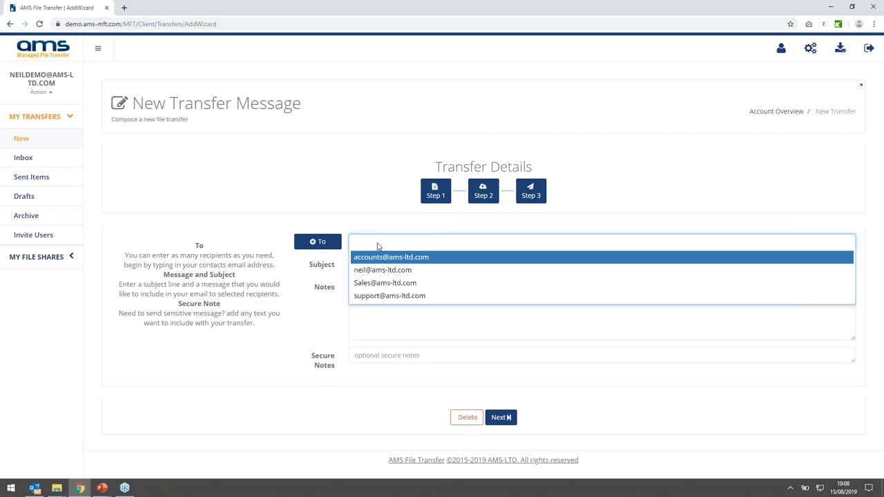
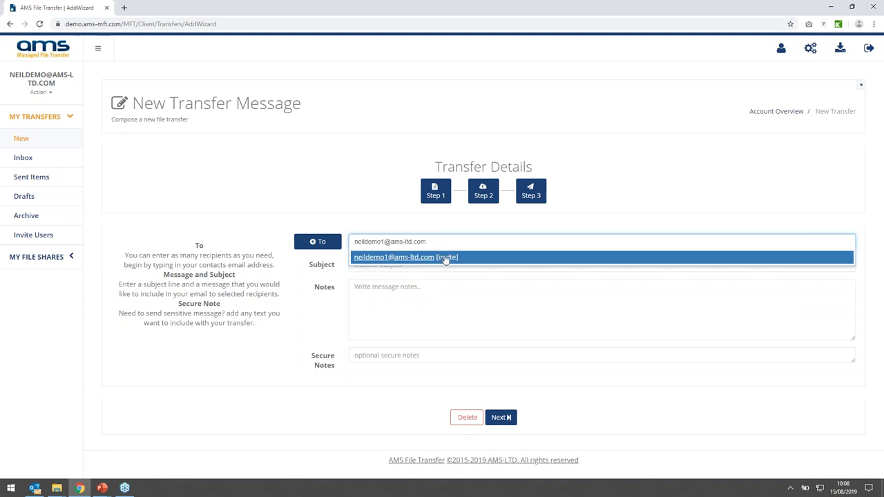
click(446, 259)
click(462, 242)
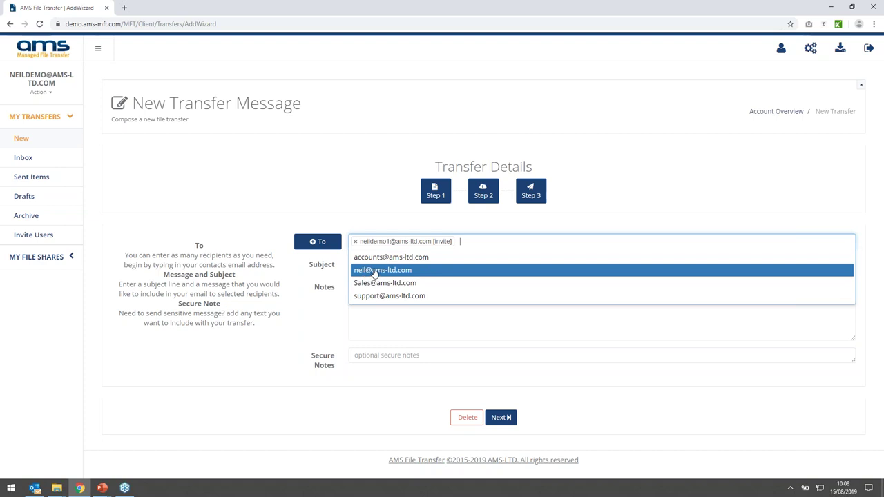
click(376, 271)
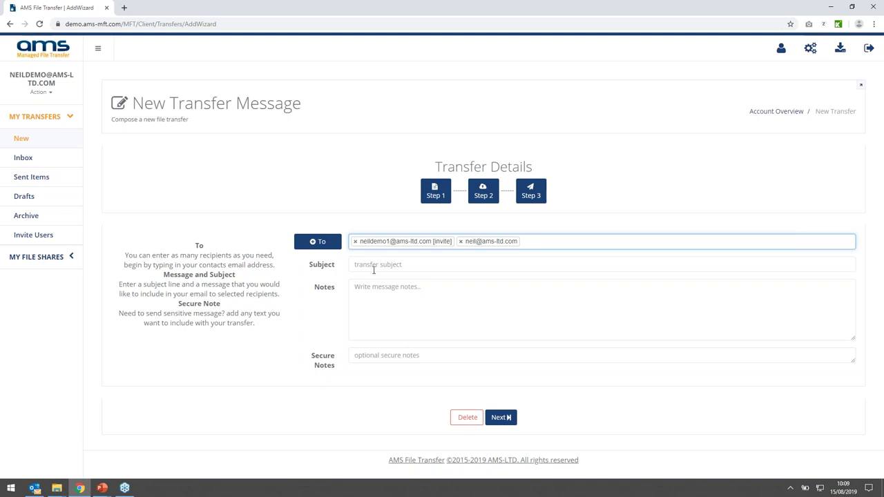
- Set the subject to 'reference Number: 1234'
click(375, 266)
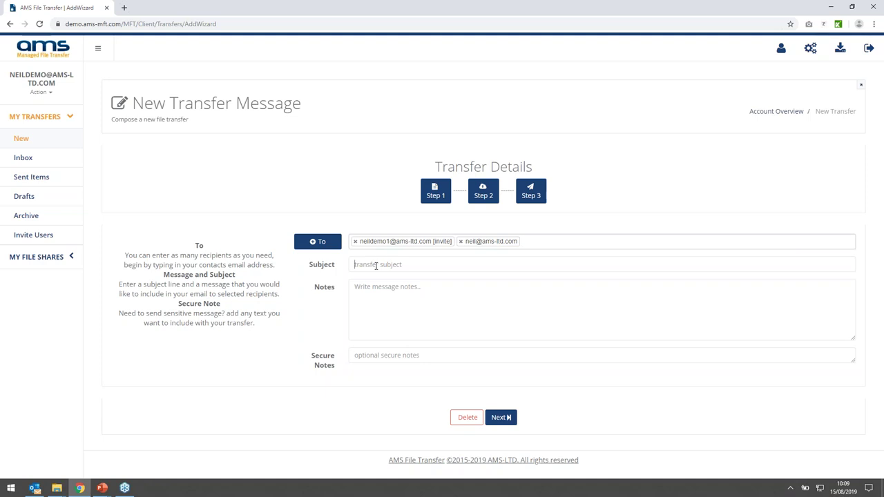
text(refernc)
key(BackSpace)
text(ence Number: 1234)
- Write notes 'Hi Neil,' and 'Please find enclosed', correcting the misspelling of 'Please'
click(377, 305)
text(Hi Neil,)
key(Return)
key(Return)
text(Pleasse find )
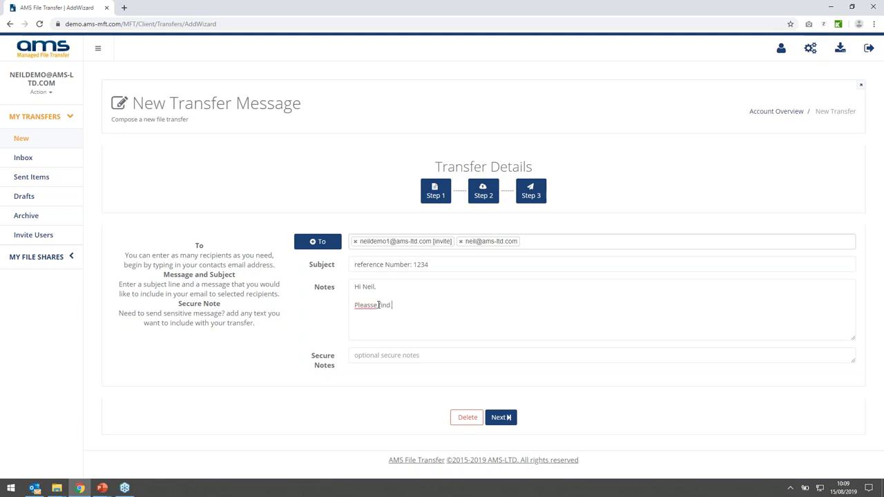
text(enclosed)
right_click(365, 304)
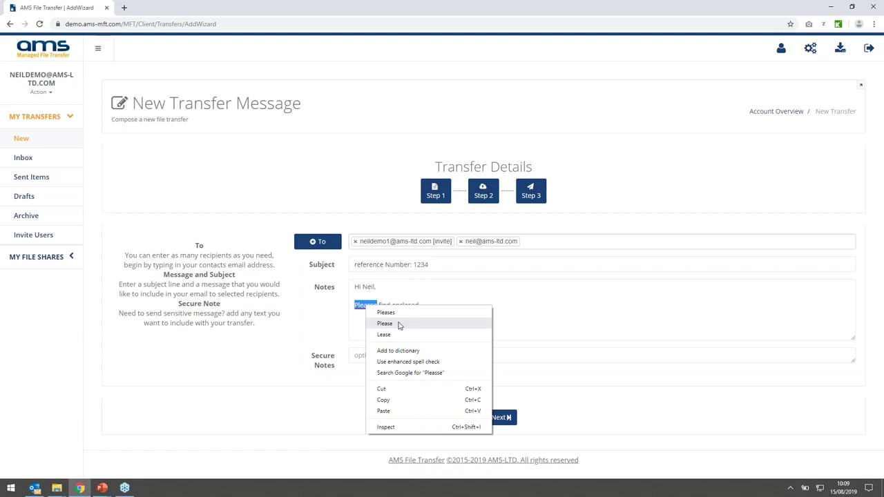
click(396, 321)
click(429, 310)
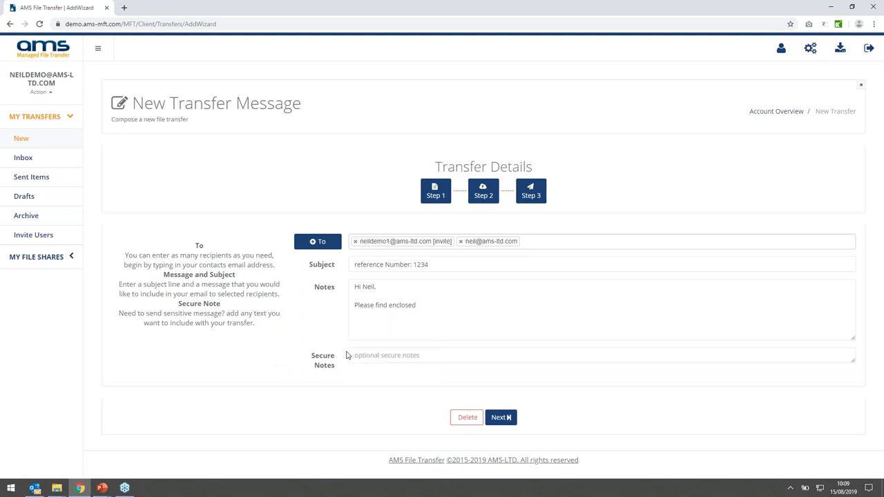
click(375, 355)
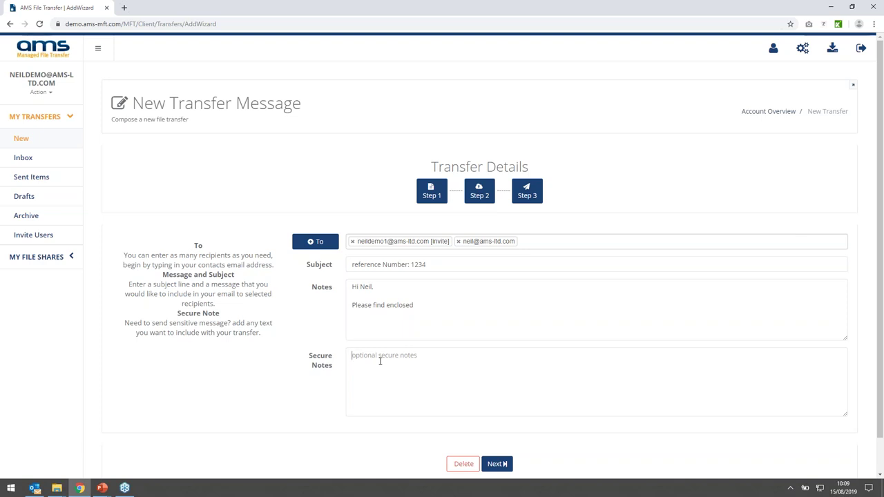
- Enter a password in Secure Notes, then advance to Step 2, Add Files
click(475, 197)
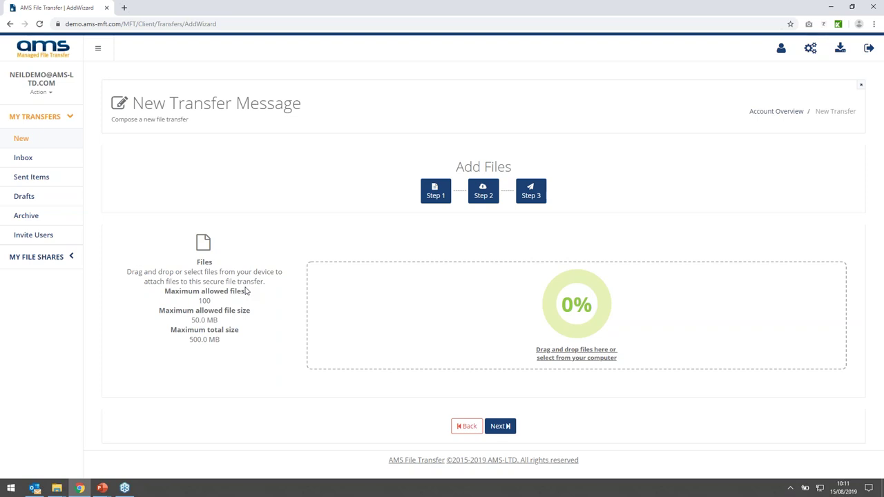
- Attach Document 1.pdf, Sample MFT.pdf and Sample MFT.zip from Desktop > sample documents > MFT
click(603, 332)
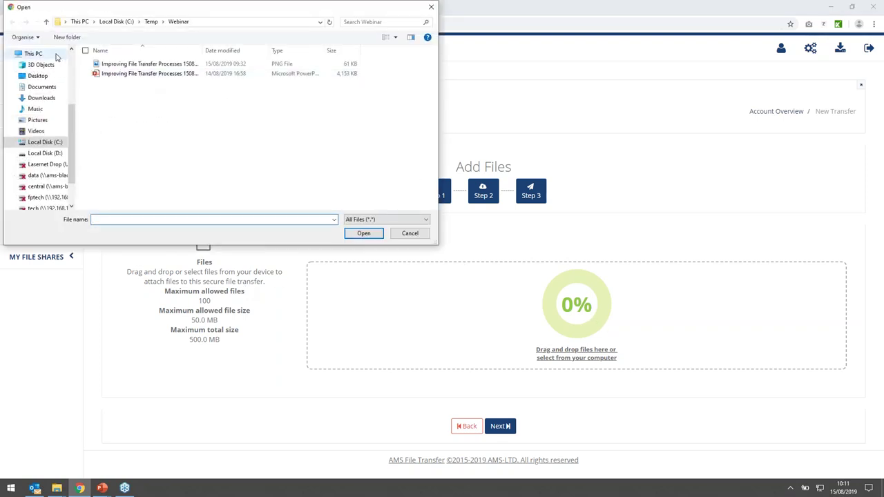
click(37, 75)
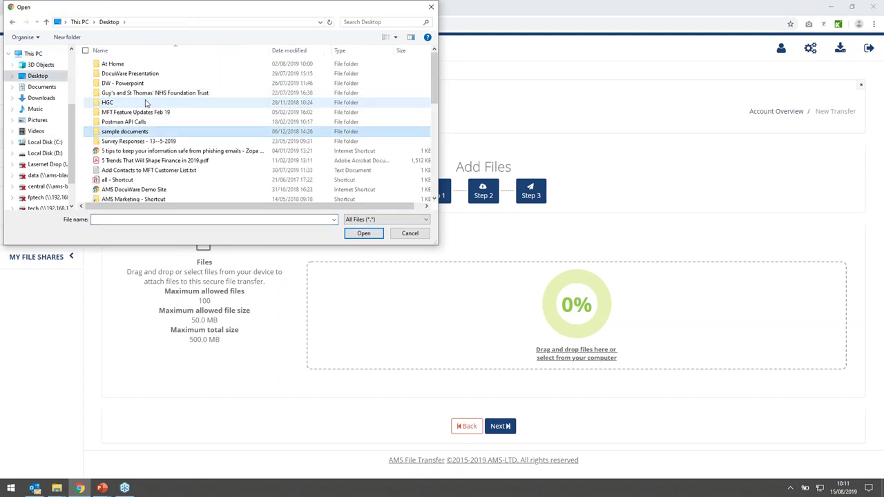
double_click(125, 132)
double_click(110, 63)
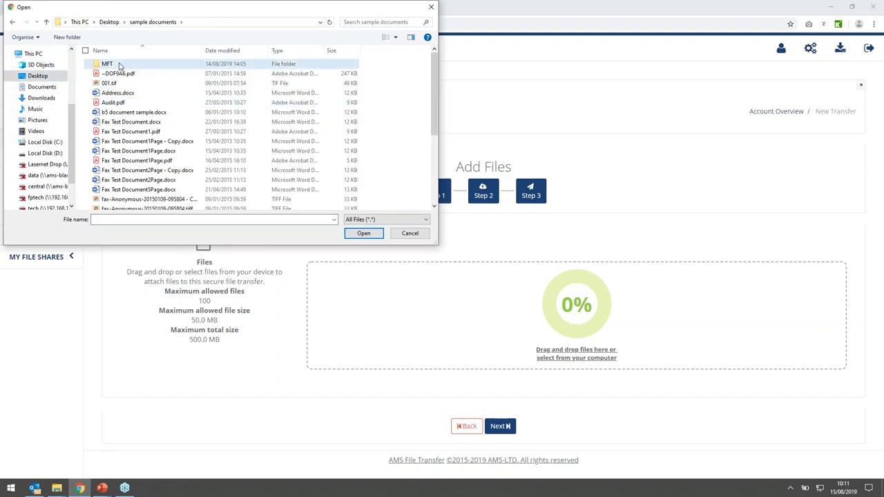
click(119, 83)
ctrl+click(119, 102)
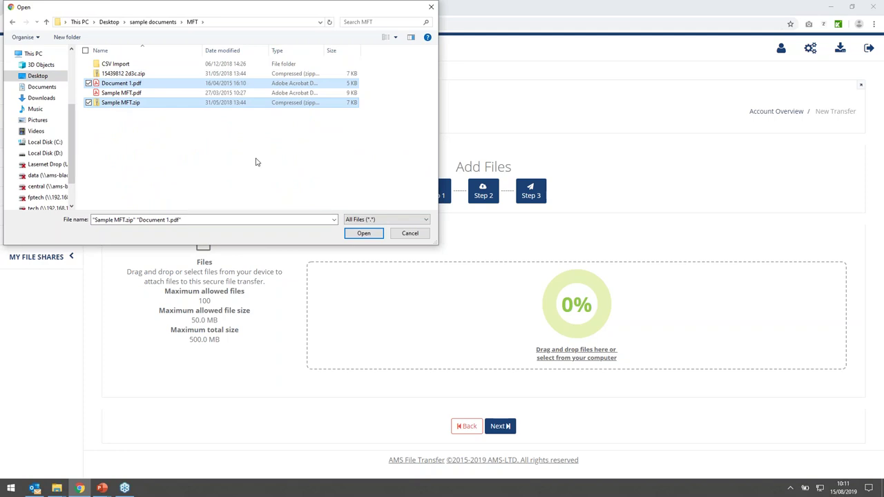
ctrl+click(134, 94)
click(363, 234)
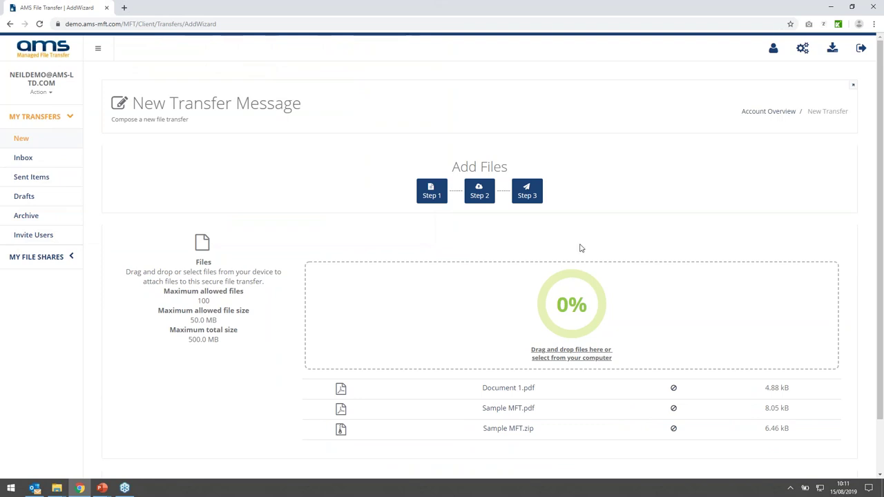
- Scroll down and continue to Step 3, Send Transfer
scroll(424, 331, down, 1)
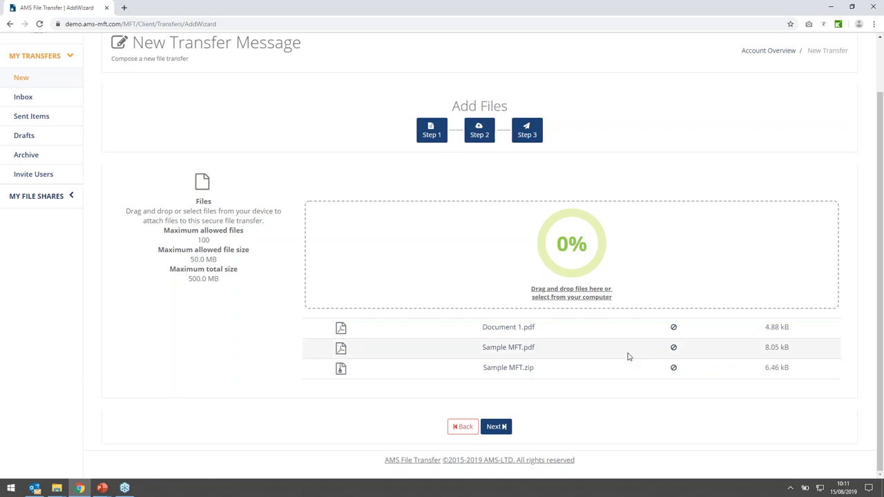
click(497, 427)
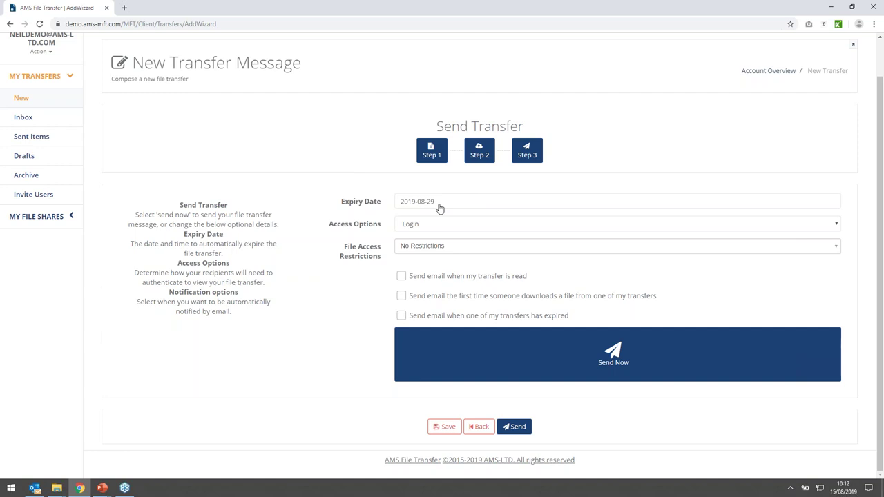
- Preview September in the expiry calendar, keep 2019/08/29, and show the Access Options list
click(439, 209)
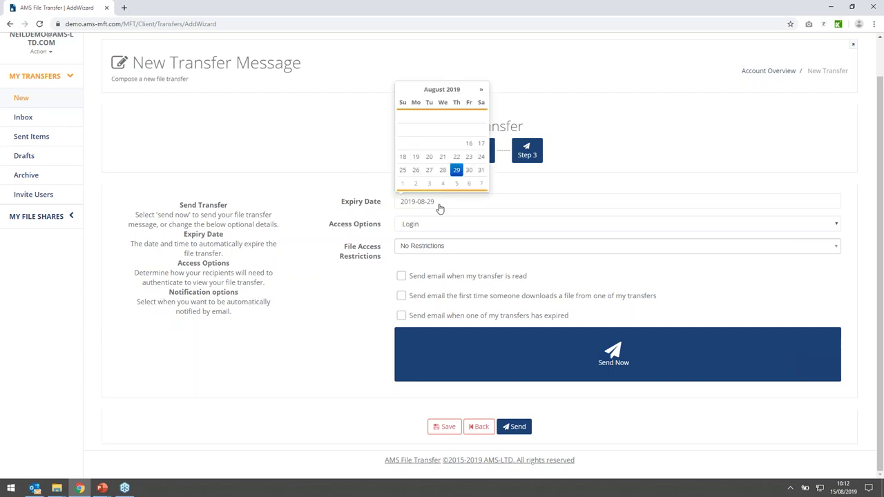
click(480, 92)
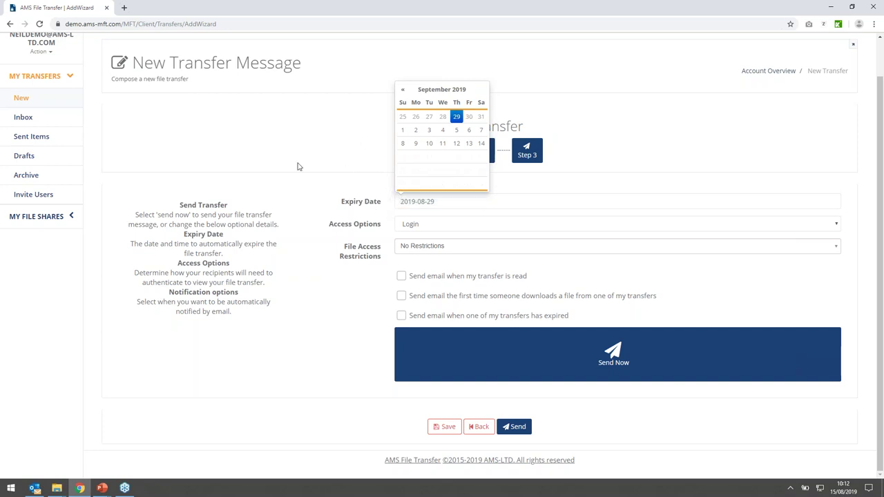
click(327, 165)
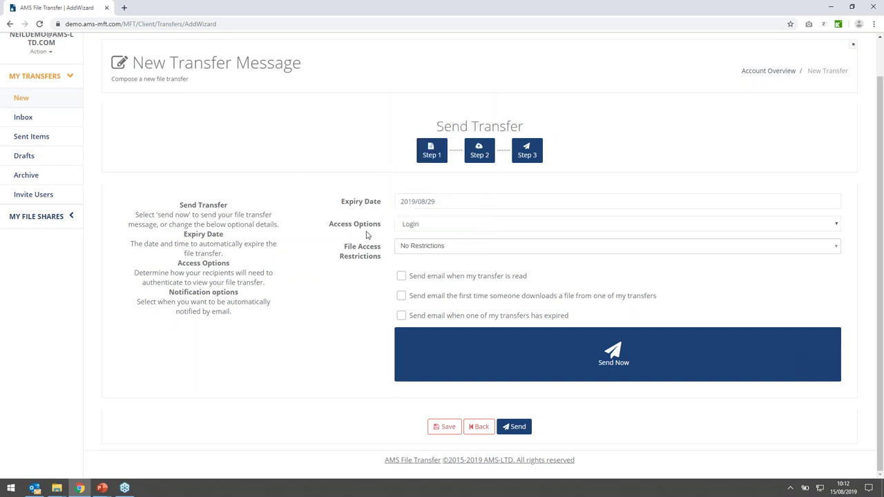
click(427, 228)
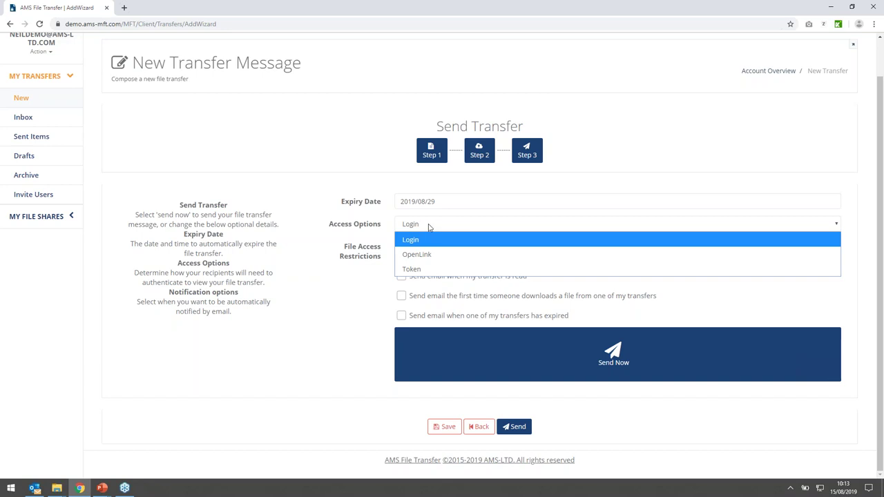
- Keep Login access and No Restrictions, and enable 'Send email when my transfer is read'
click(418, 239)
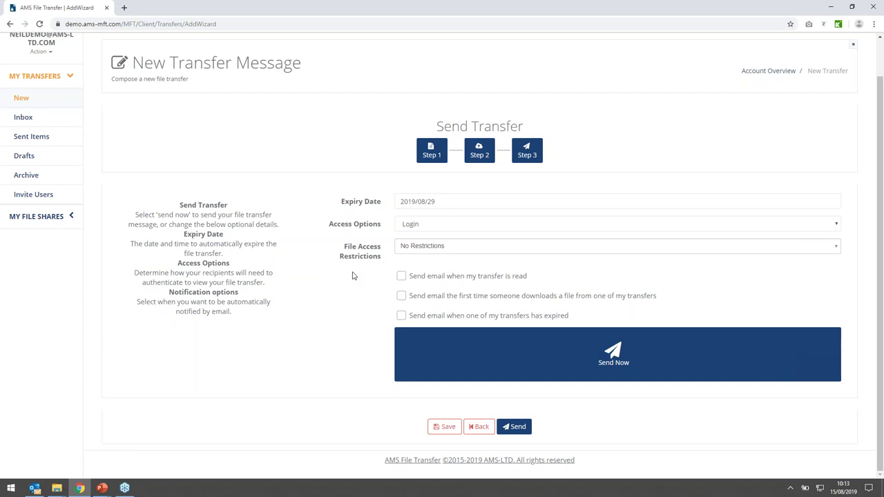
click(430, 246)
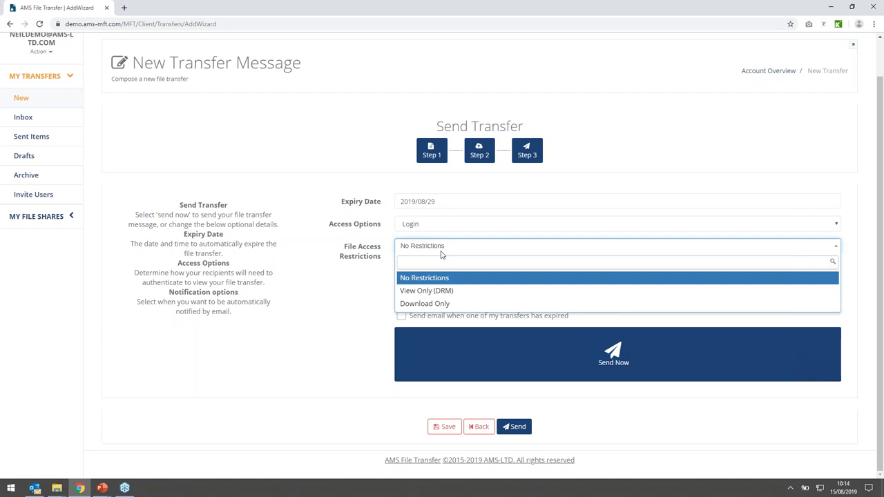
click(312, 320)
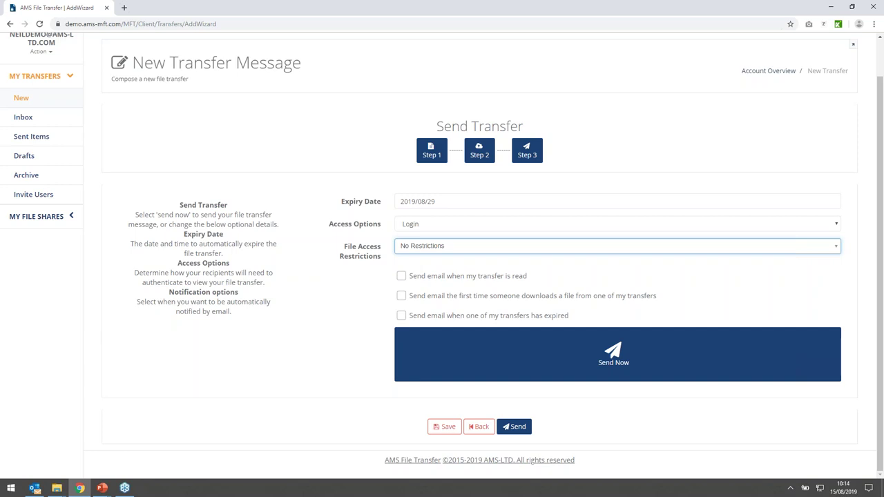
click(401, 276)
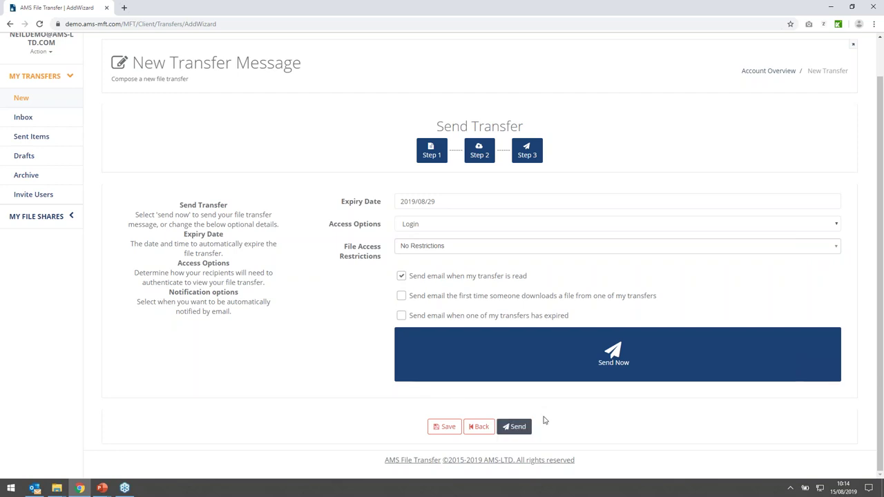
- Send the 'reference Number: 1234' transfer, then log out of AMS File Transfer
click(578, 359)
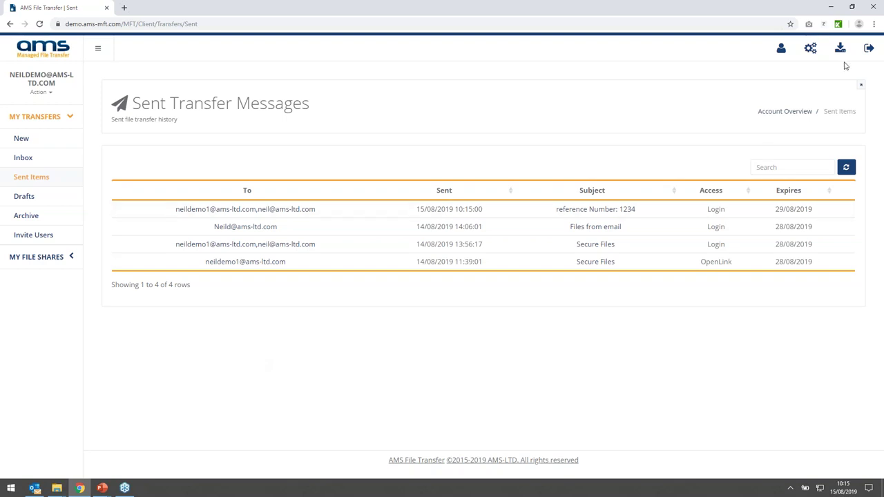
click(869, 48)
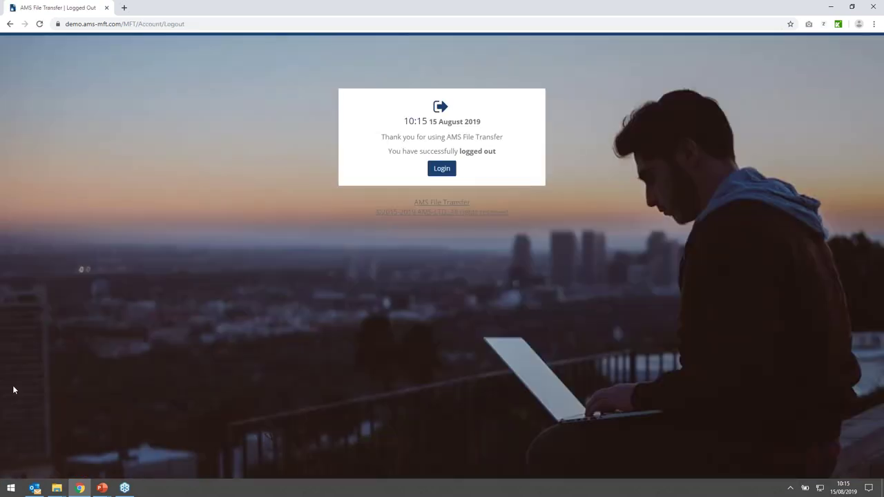
- Open the 'reference Number: 1234' email in Outlook and follow its Download Files link
click(33, 491)
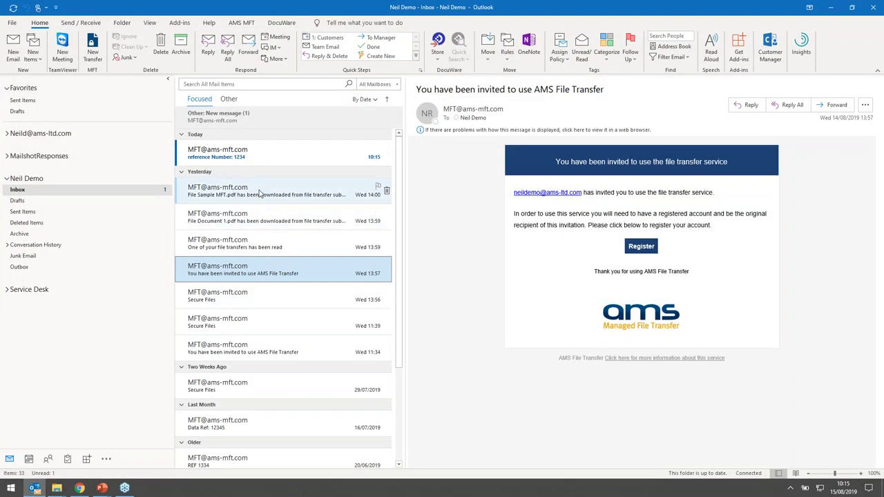
click(226, 157)
double_click(241, 162)
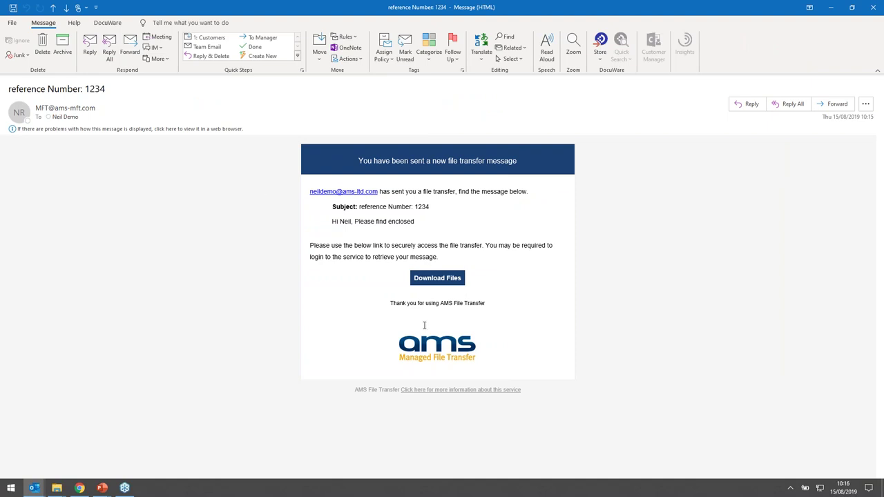
click(435, 281)
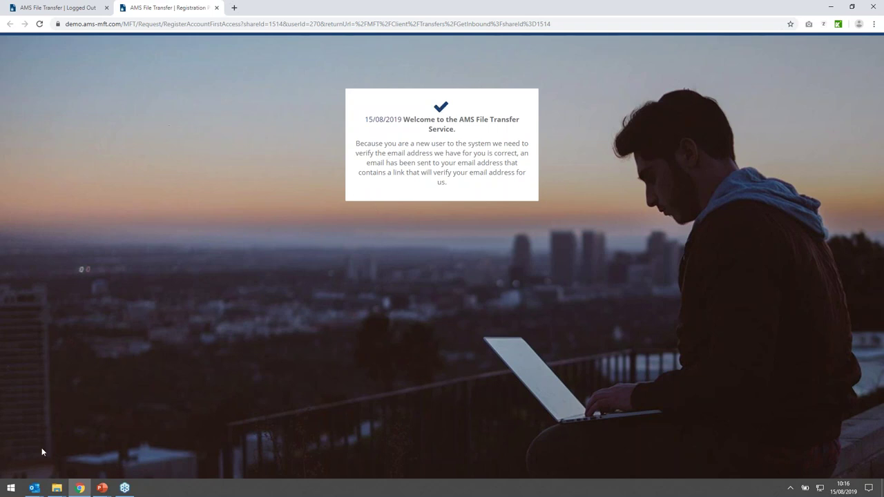
- Close the transfer email's window and bring the Outlook inbox back to the front
mouse_move(32, 490)
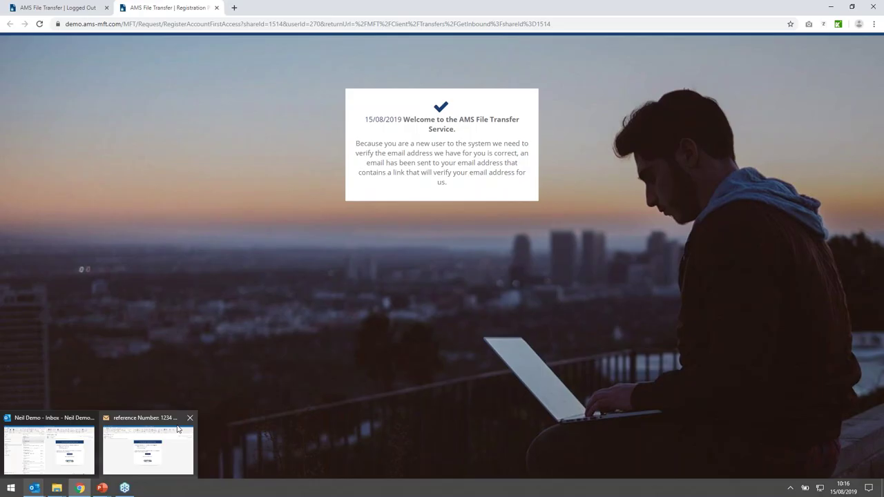
click(192, 418)
click(91, 450)
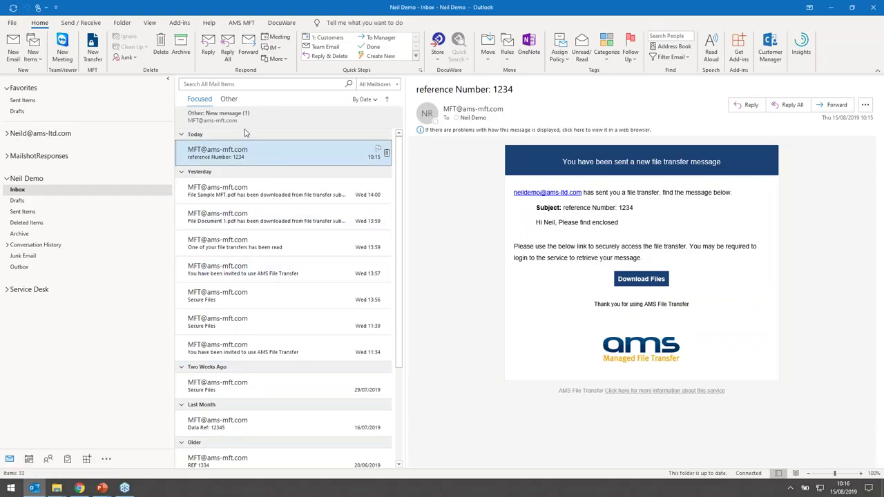
- Open the new 'You have been invited to use AMS File Transfer' email in its own window
click(218, 116)
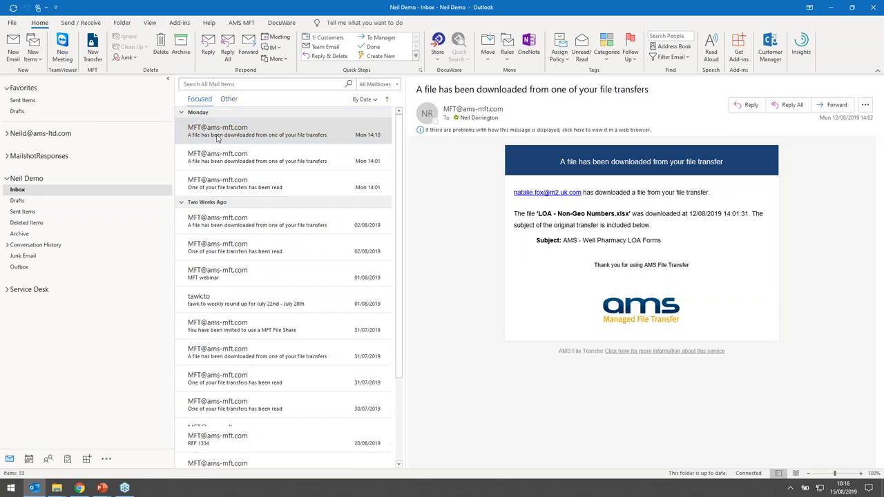
click(204, 101)
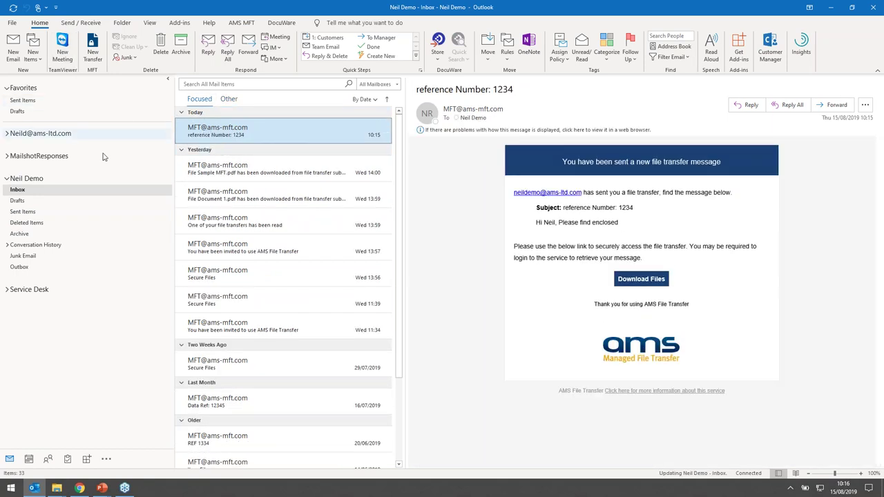
click(247, 129)
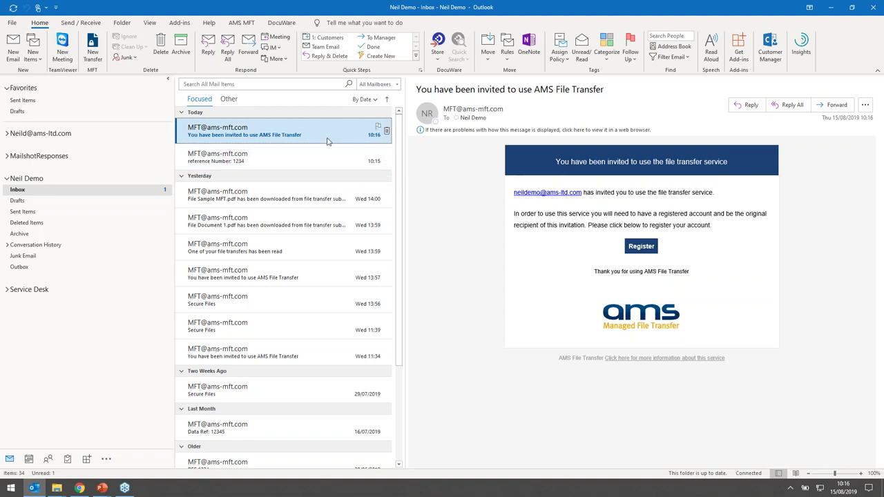
double_click(324, 138)
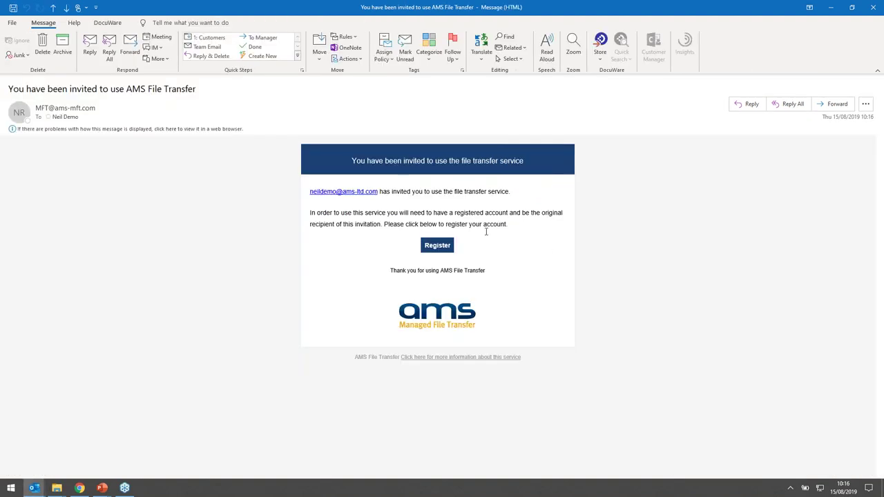
- Register the invited account with a matching account password and the terms accepted
click(445, 247)
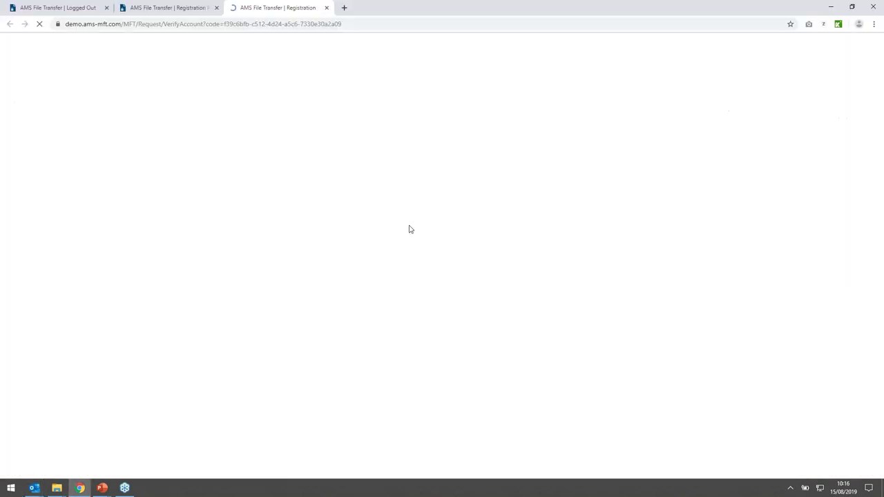
click(328, 187)
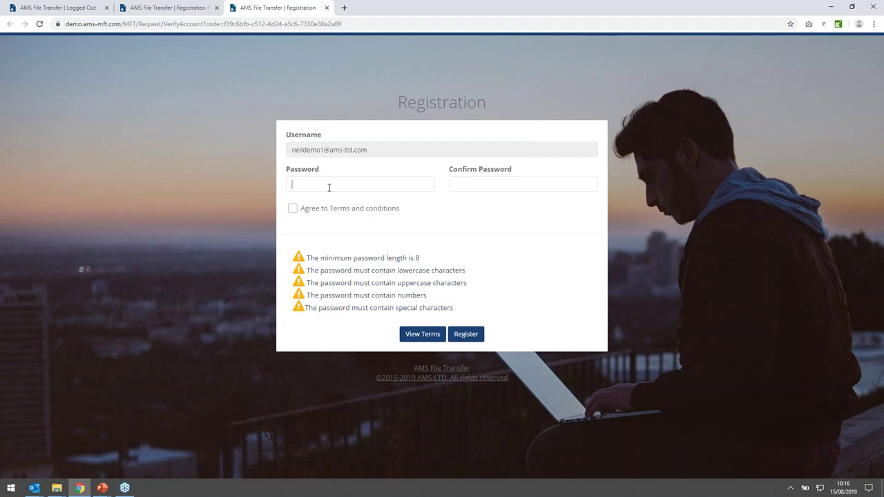
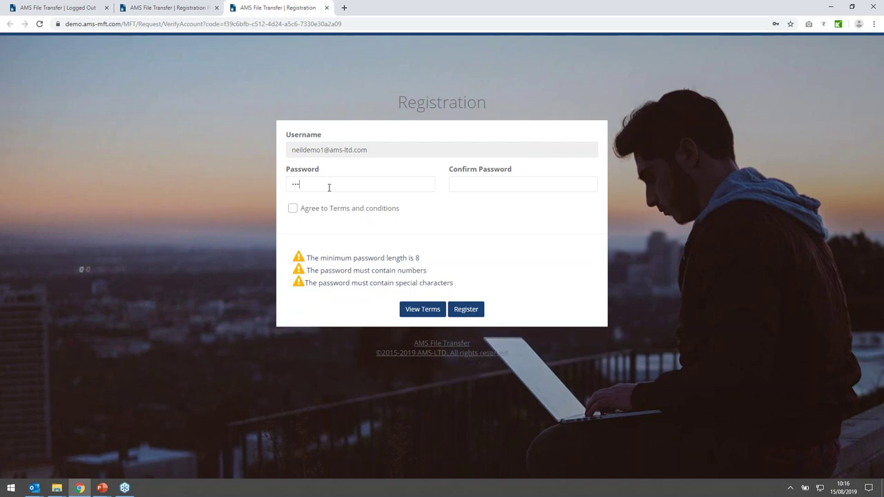
key(Tab)
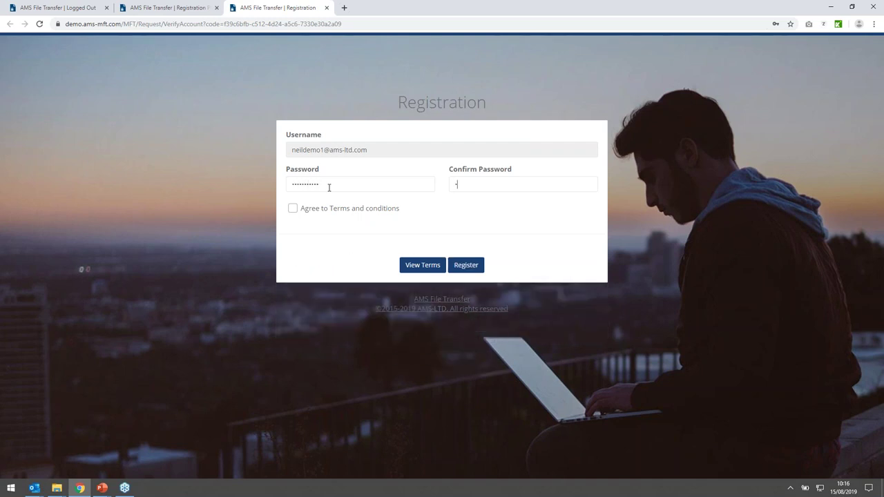
click(292, 210)
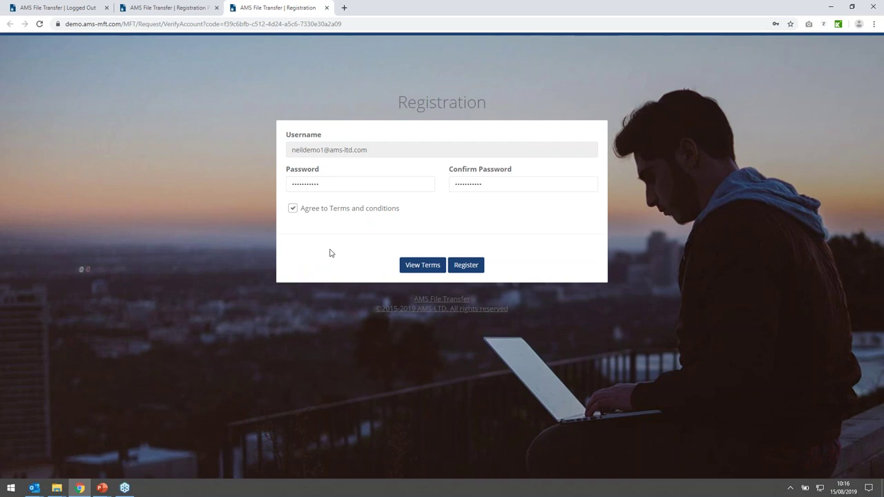
click(471, 266)
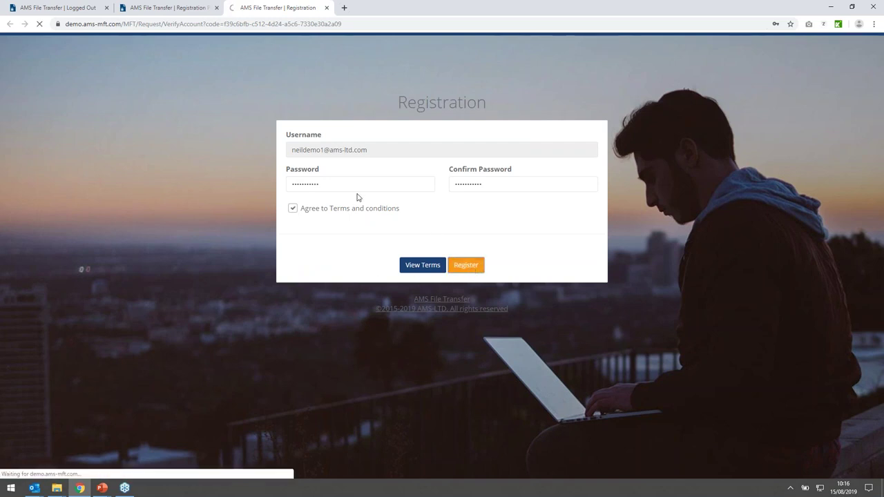
- Continue to the login page and enter the new user's e-mail address as username
click(420, 161)
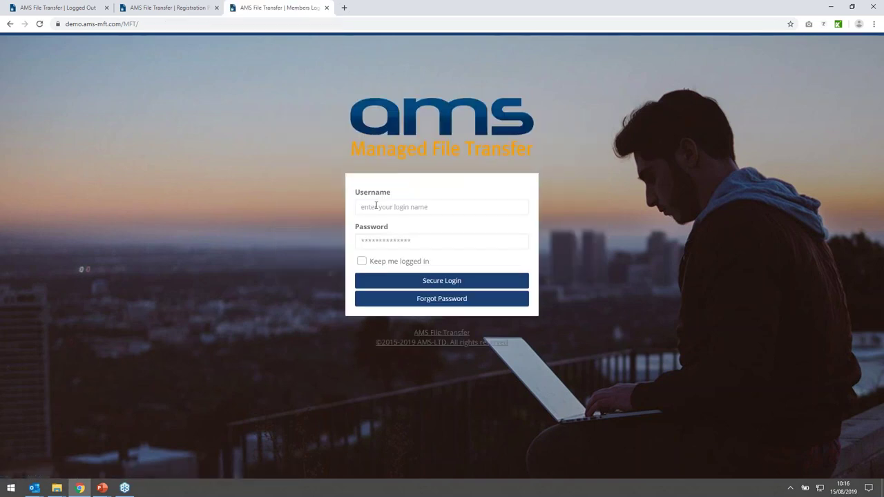
click(375, 207)
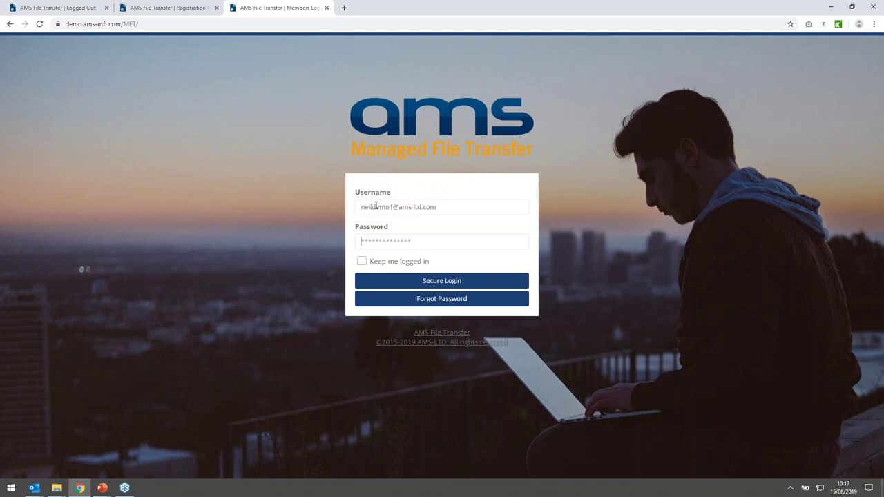
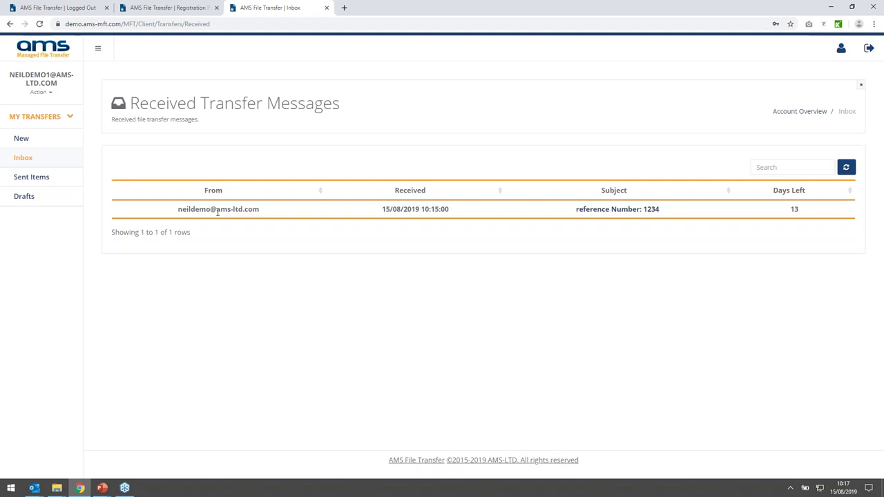
- Open the received transfer, highlight its secure note password, download Sample MFT.pdf and preview Document 1.pdf
click(215, 209)
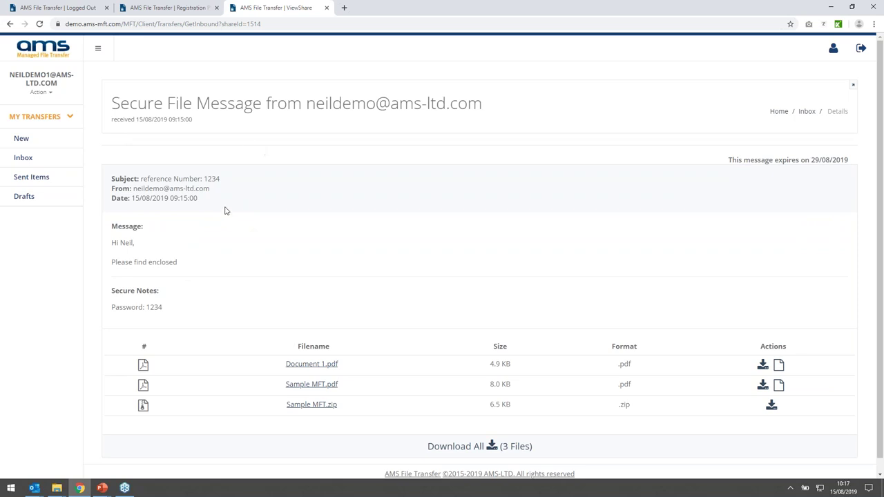
scroll(234, 222, down, 1)
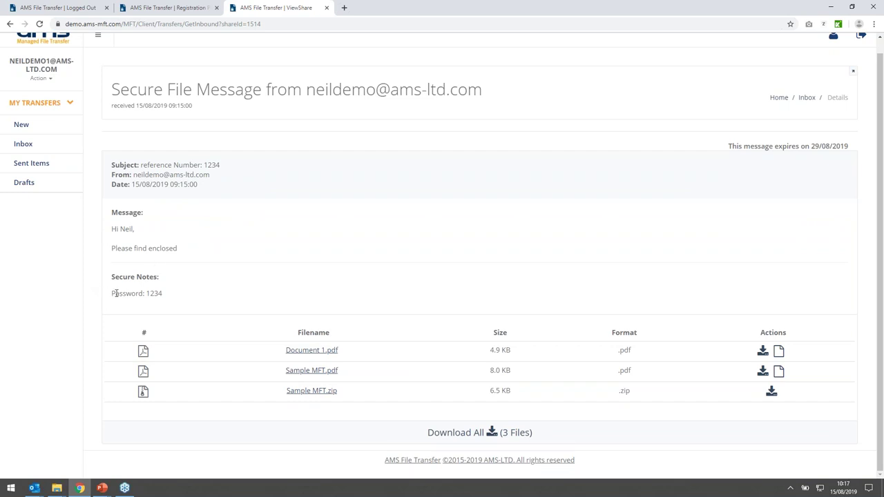
drag(112, 291, 172, 299)
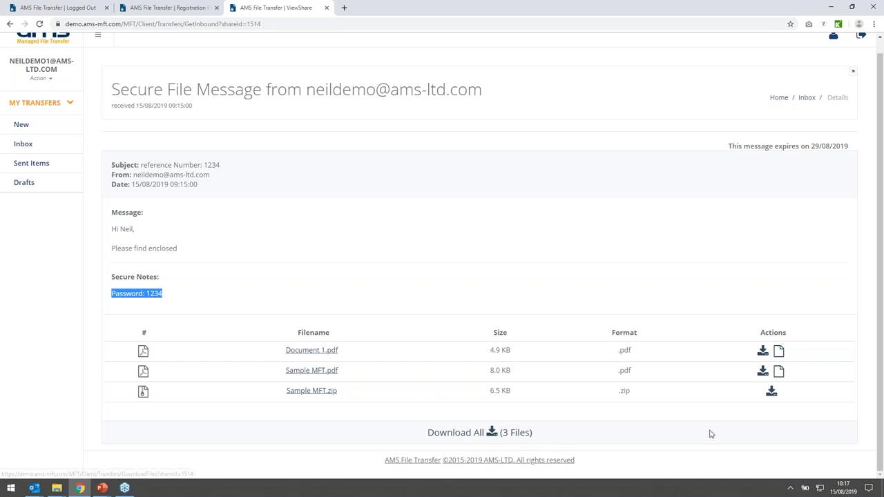
click(762, 372)
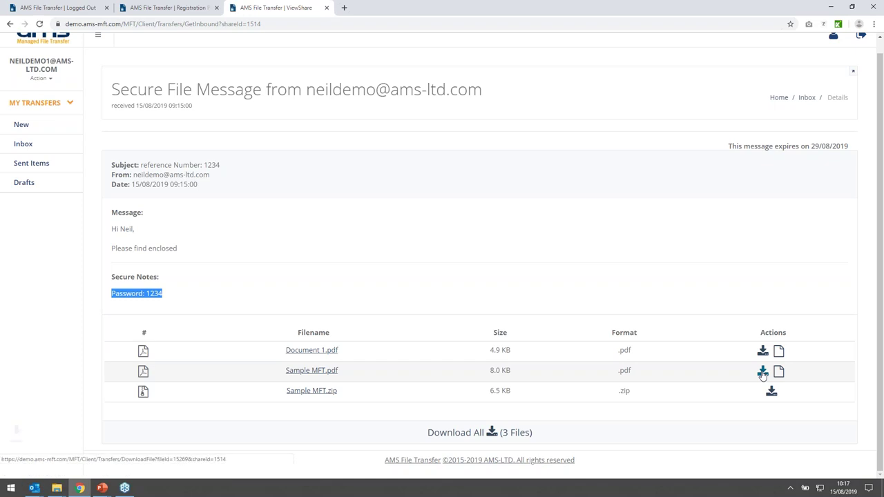
click(778, 352)
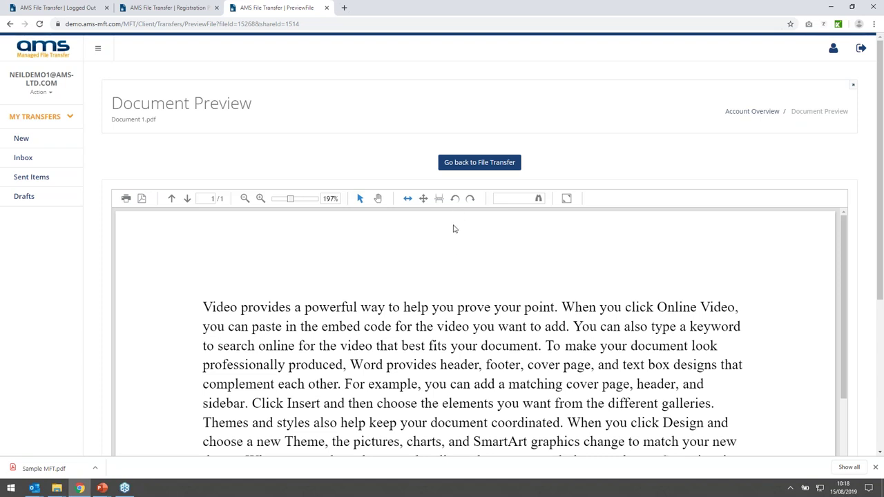
- Close the preview and trim the address to demo.ams-mft.com/MFT/ to reach the login page
click(326, 9)
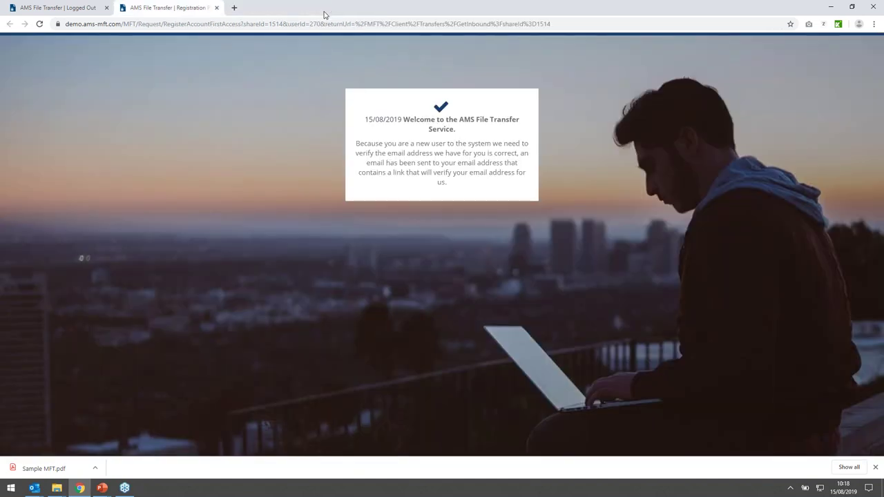
click(212, 23)
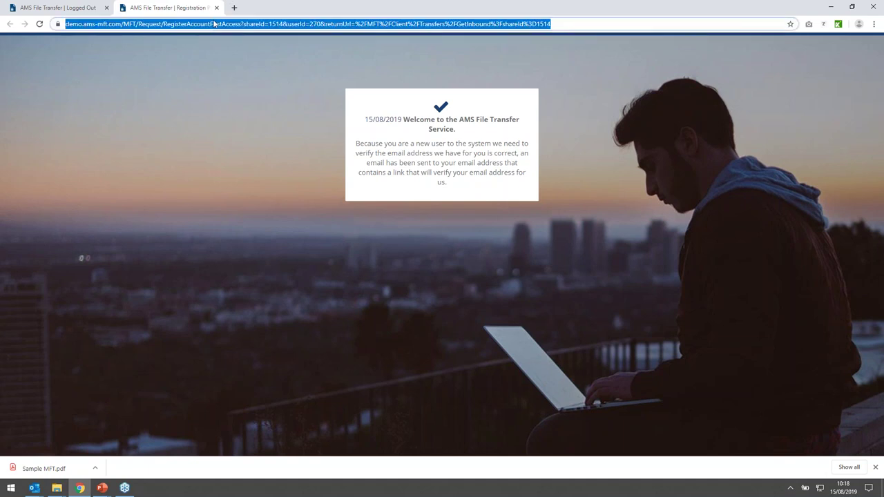
text(sa)
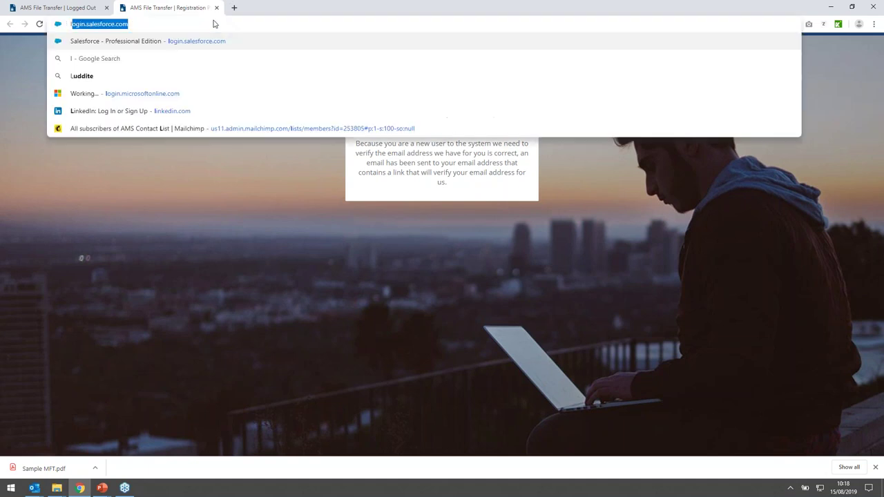
key(BackSpace)
key(BackSpace)
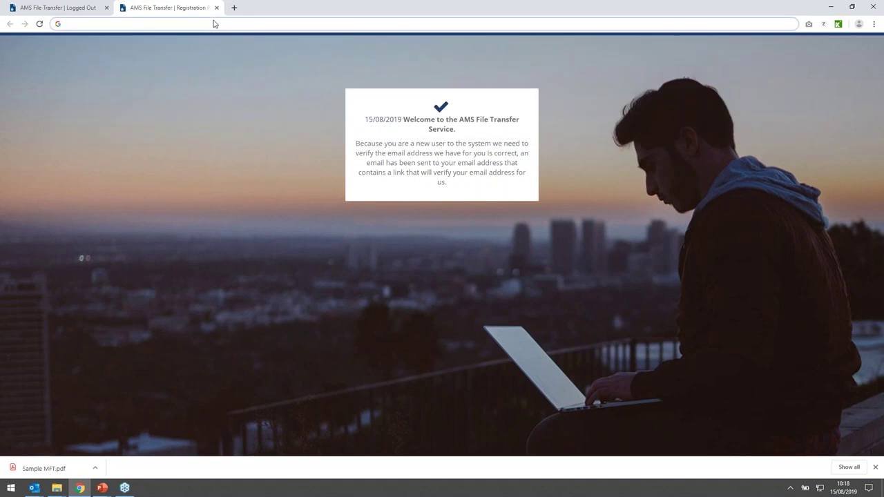
click(245, 94)
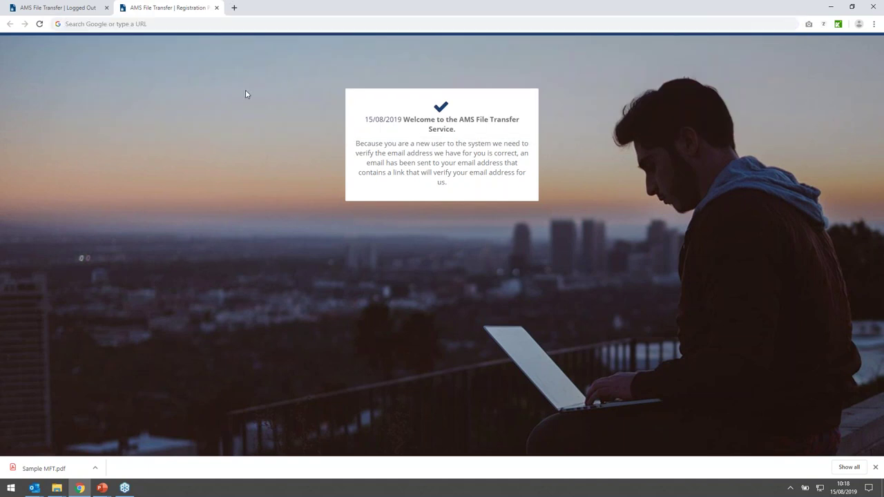
key(F5)
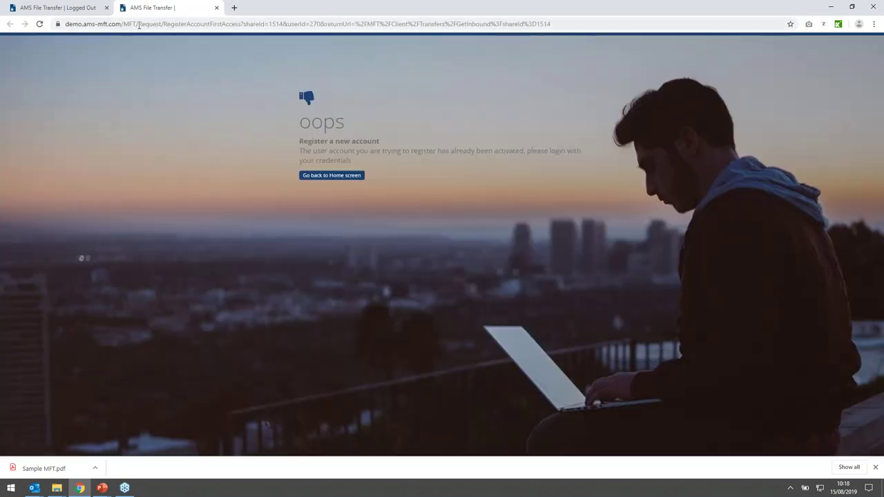
drag(140, 25, 620, 36)
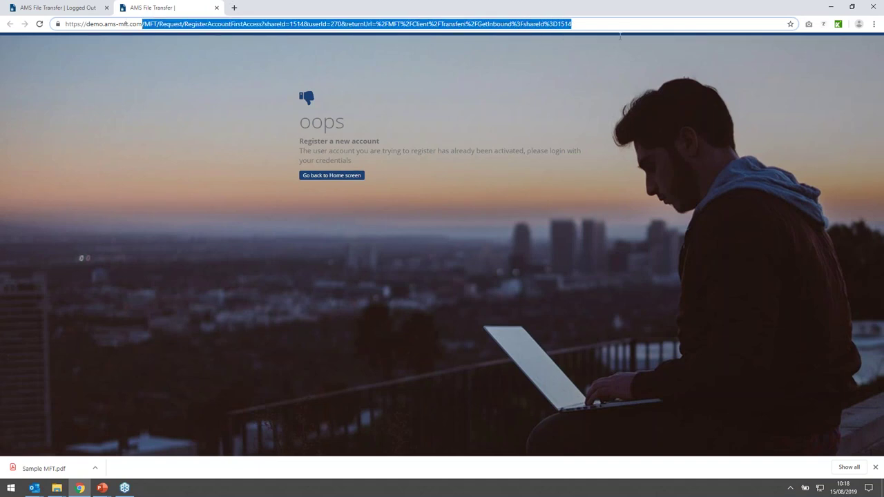
key(BackSpace)
key(Return)
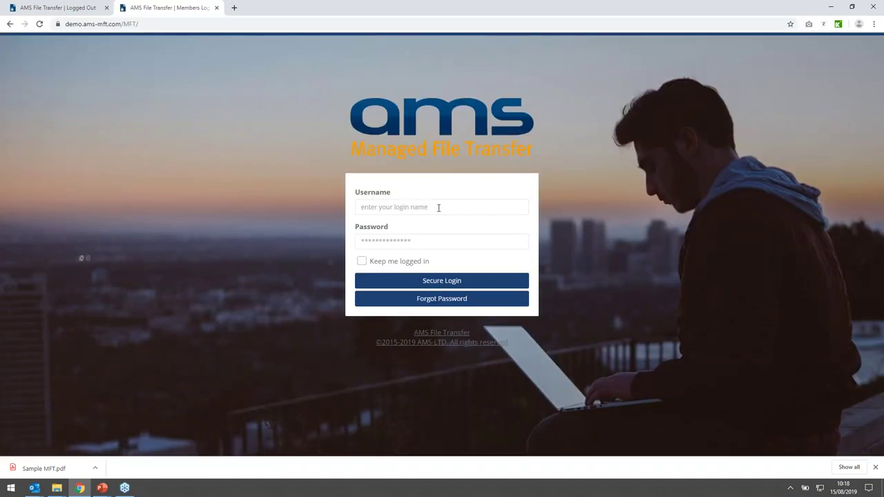
- Log in with the sender account's username and password
key(Tab)
text(*****)
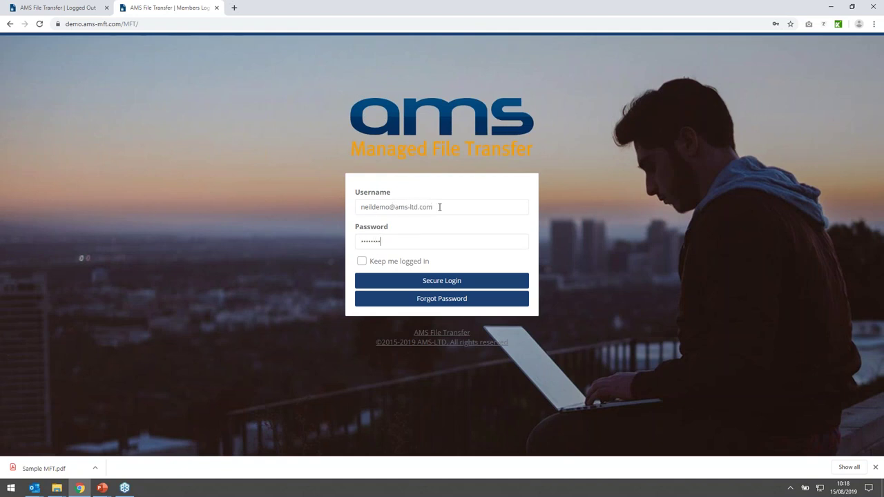
key(Return)
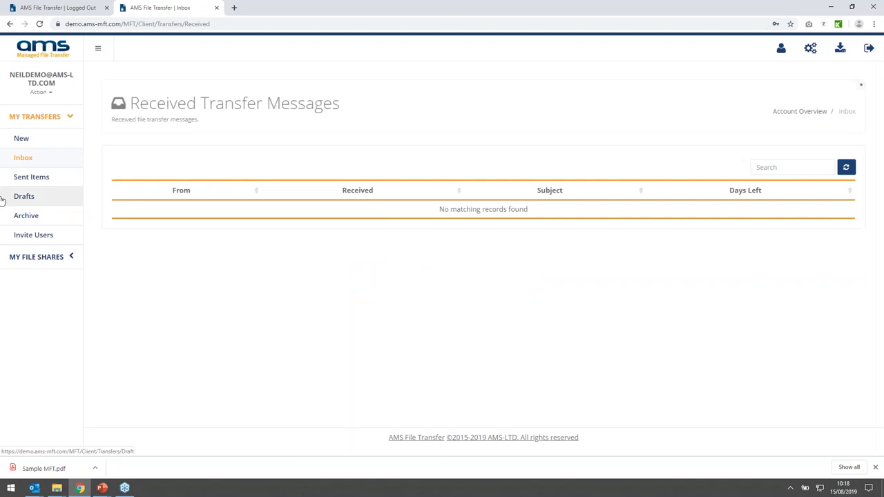
- Open the reference Number: 1234 transfer in Sent Items and show its three files' download counts
click(21, 179)
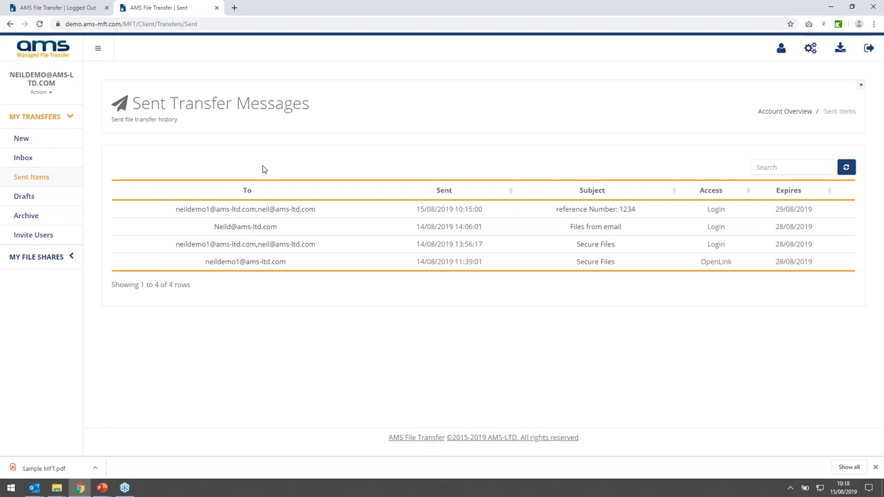
click(255, 213)
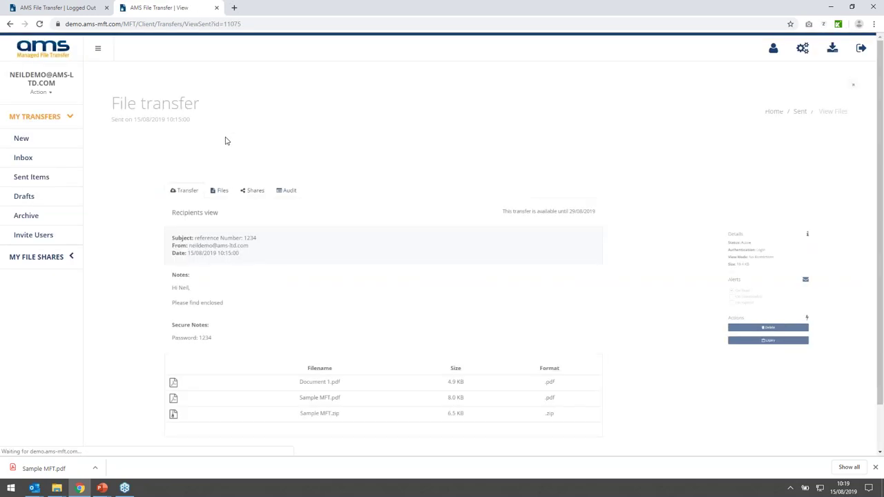
scroll(265, 237, down, 1)
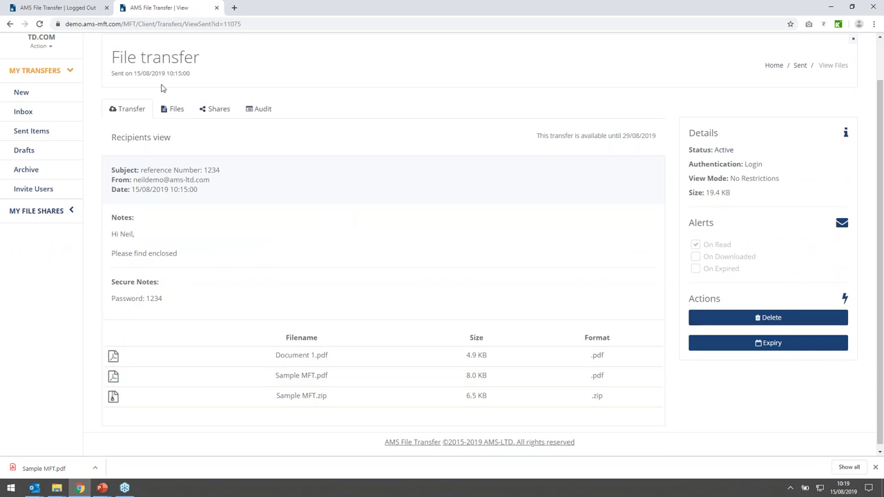
click(173, 109)
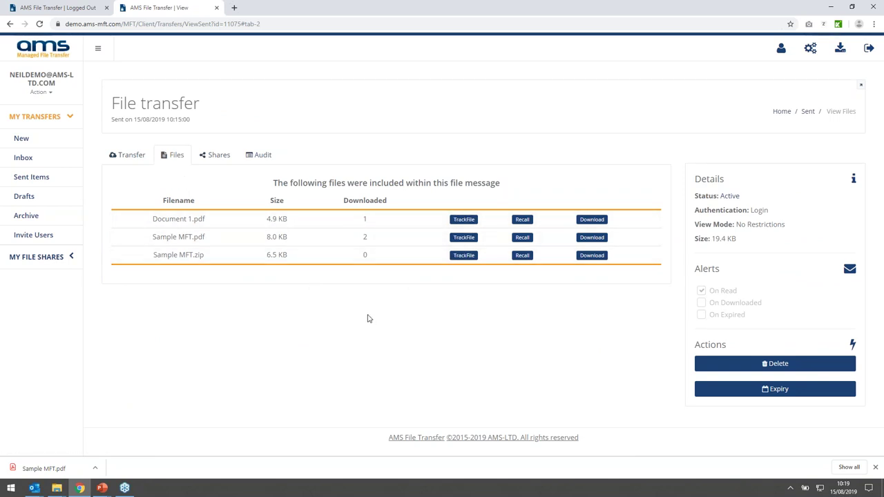
- Recall Sample MFT.zip, then list the transfer's two shared contacts on the Shares tab
click(523, 255)
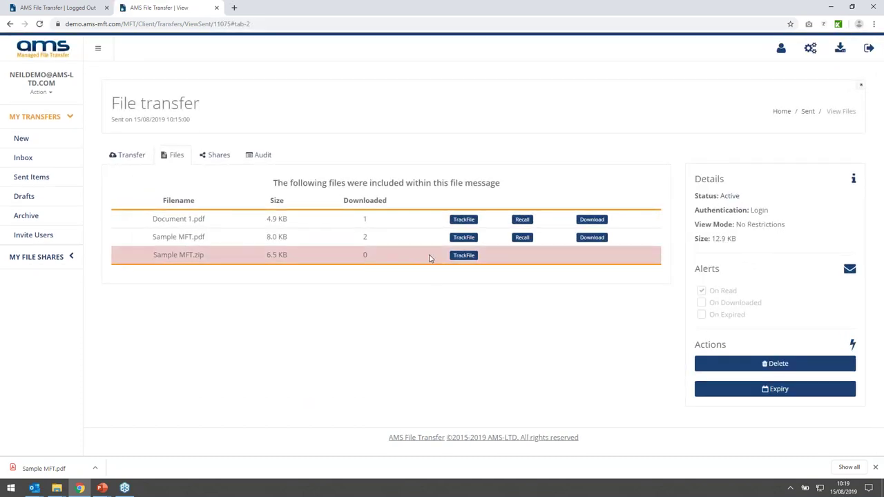
click(213, 156)
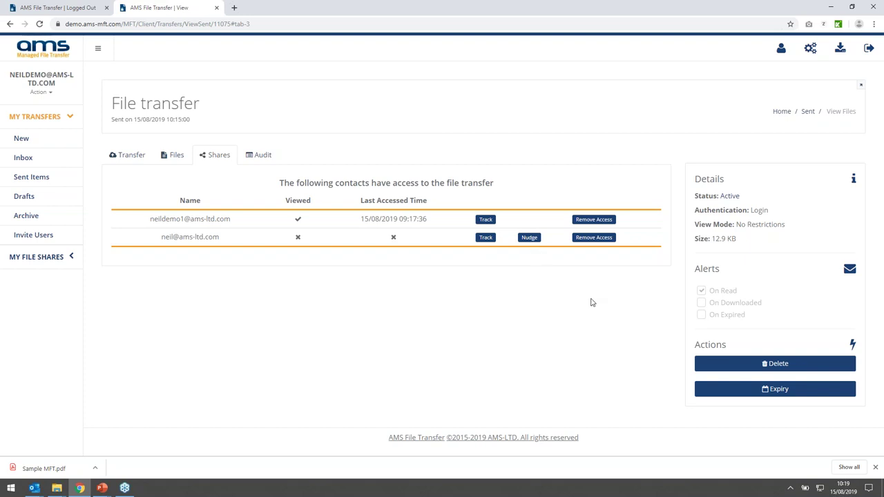
- Remove the second contact's access and check the audit log, closing Expiry unchanged
click(595, 239)
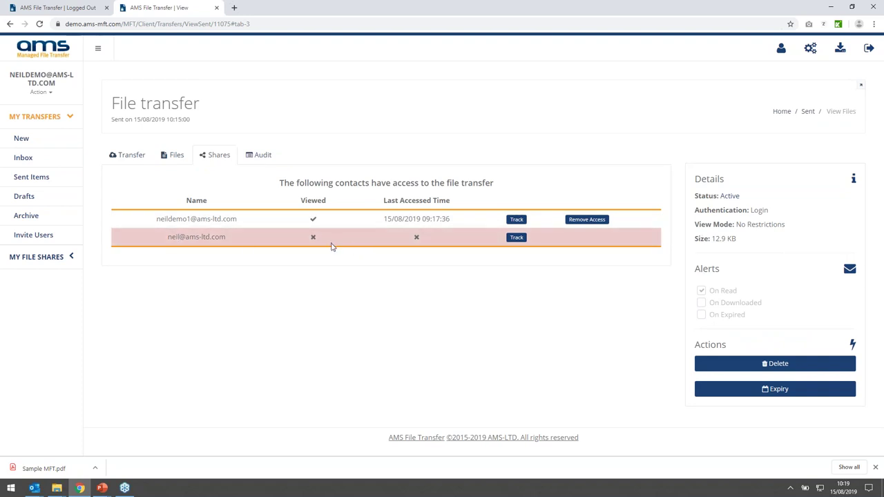
click(253, 156)
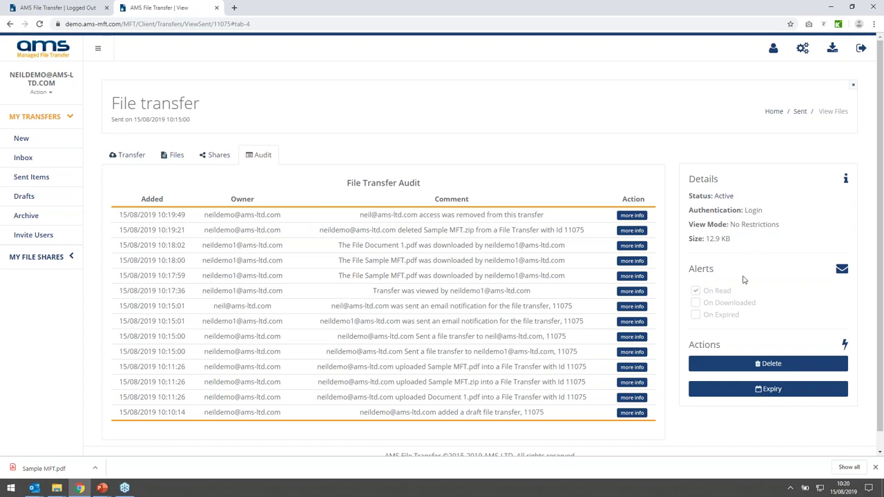
click(815, 390)
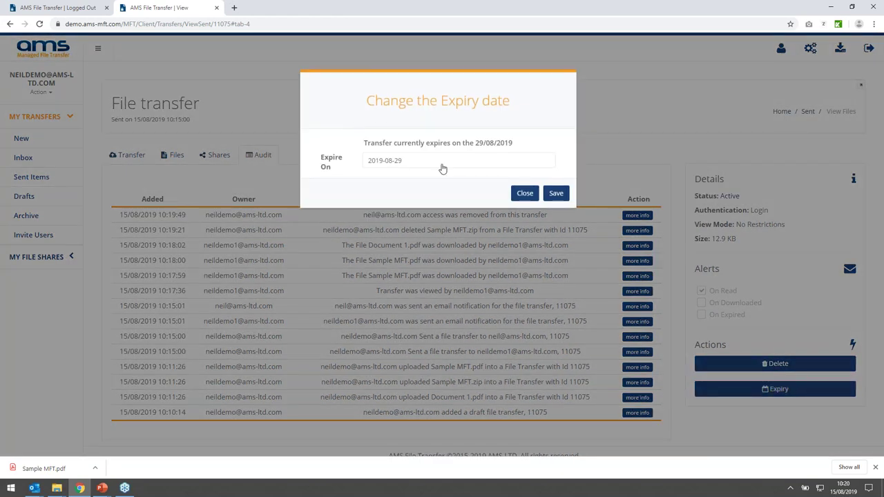
click(442, 165)
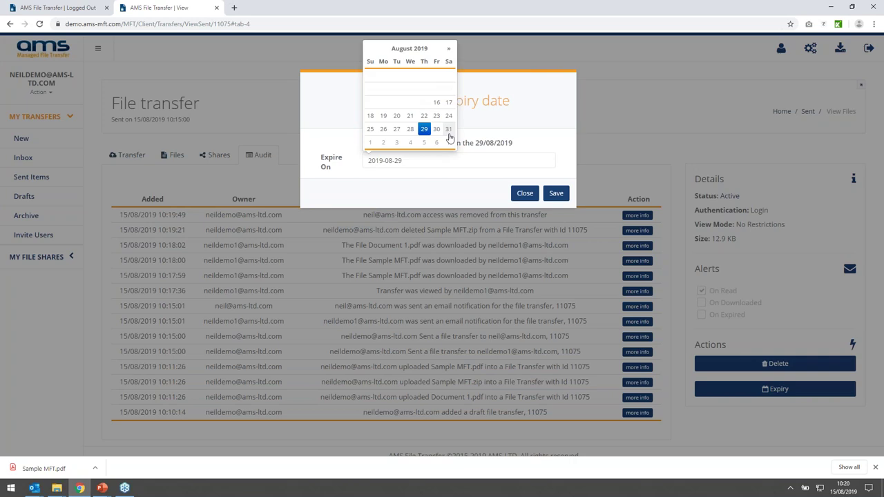
click(525, 195)
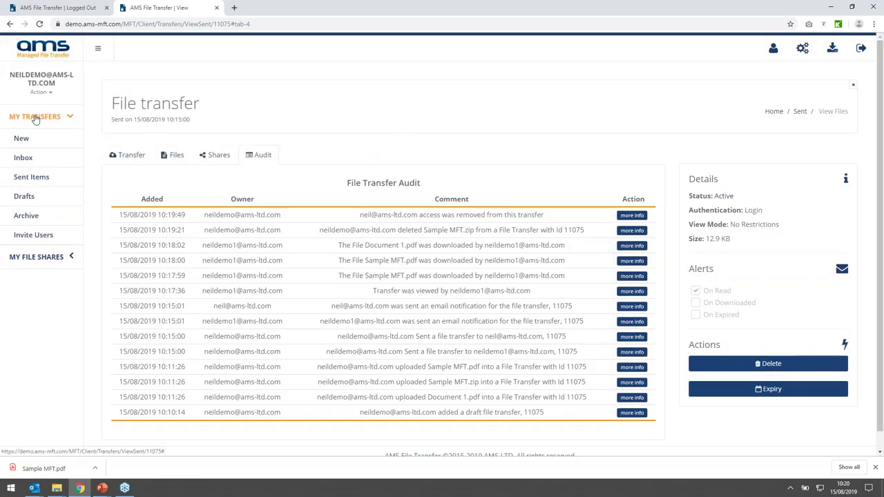
- Collapse My Transfers and bring the Outlook inbox to the front
click(35, 117)
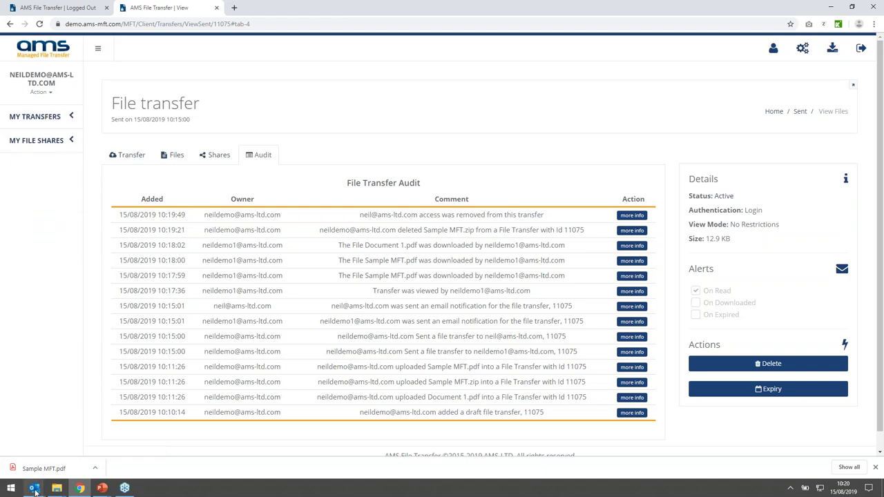
mouse_move(39, 493)
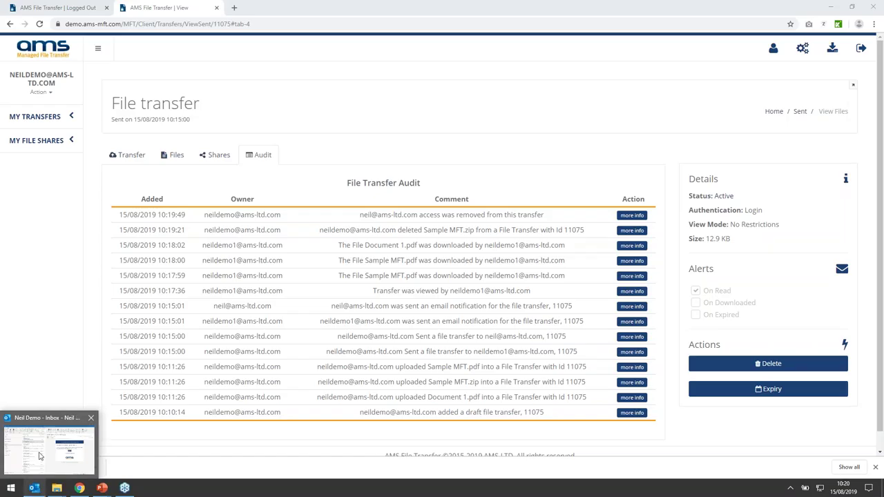
click(83, 425)
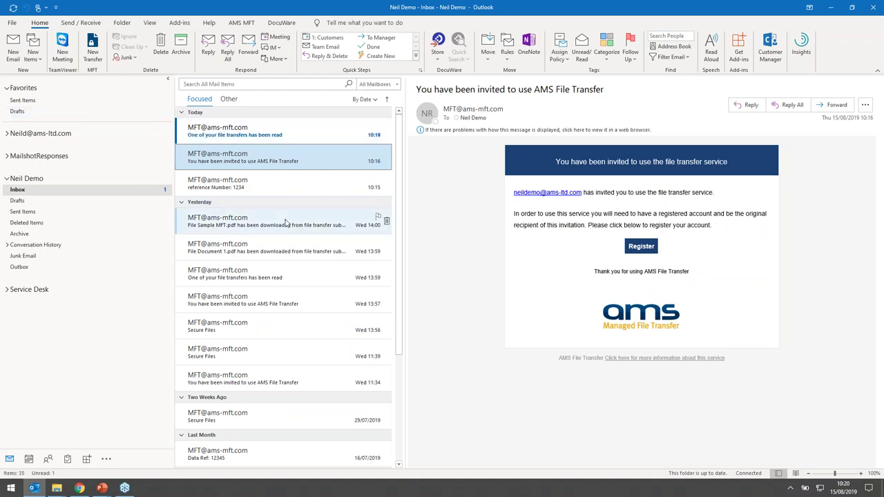
- Start a New Transfer secure message from Outlook's Home ribbon
click(93, 52)
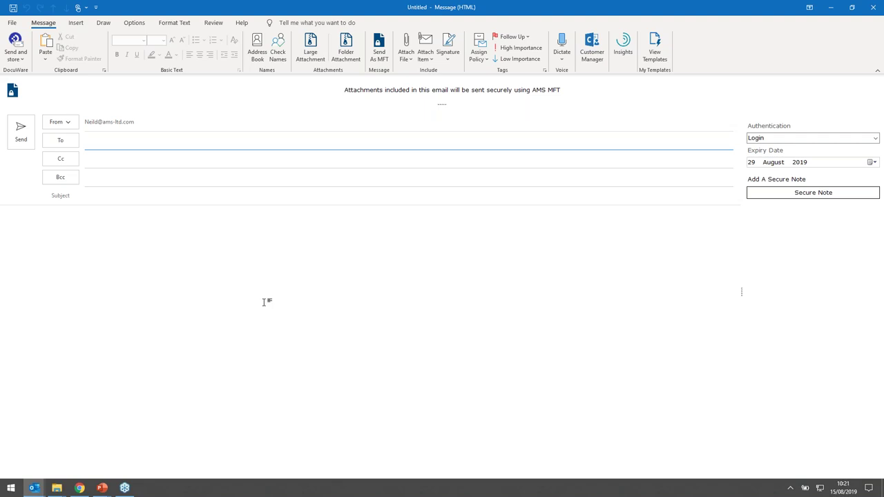
- Address the message to the demo recipient with subject Files and a short body
click(118, 145)
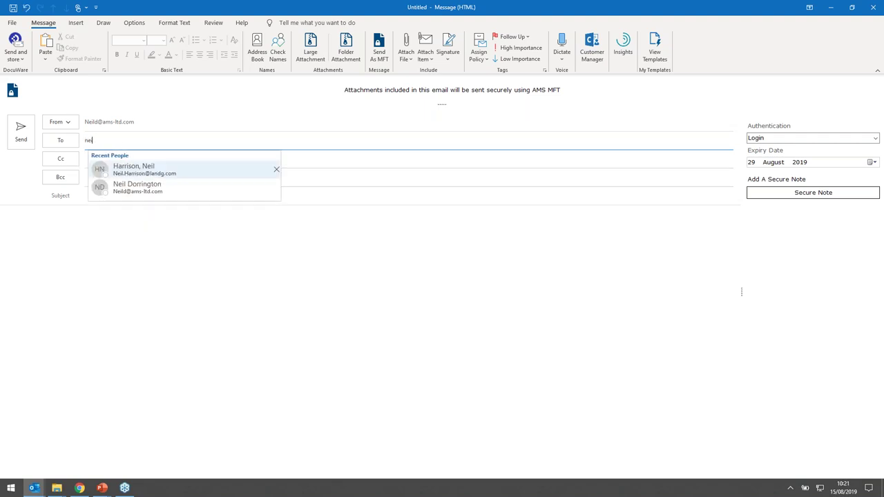
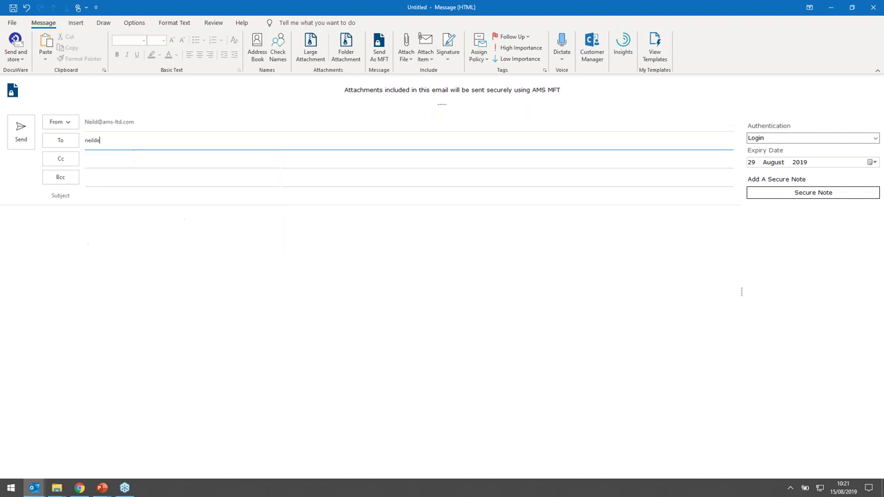
click(130, 210)
click(125, 201)
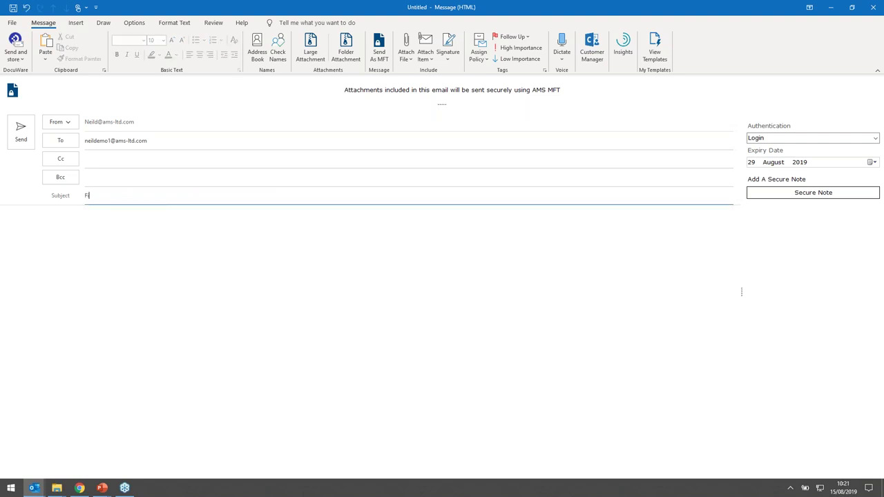
text(Files)
key(Tab)
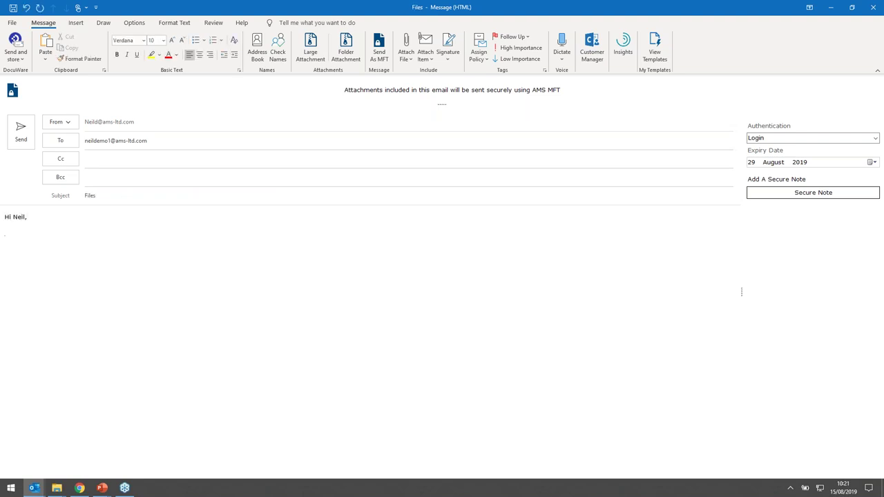
text(find)
- Attach Document 1.pdf and Sample MFT.pdf as large attachments, send, and minimize Outlook
click(309, 53)
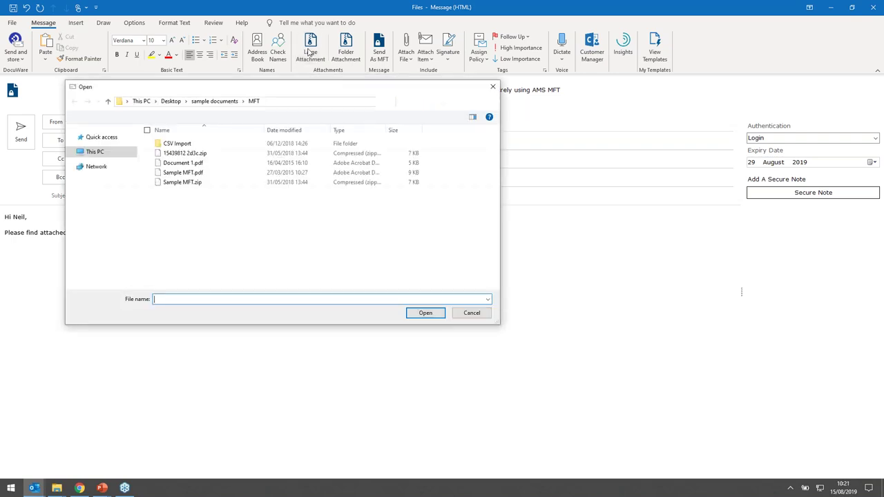
click(196, 164)
ctrl+click(194, 174)
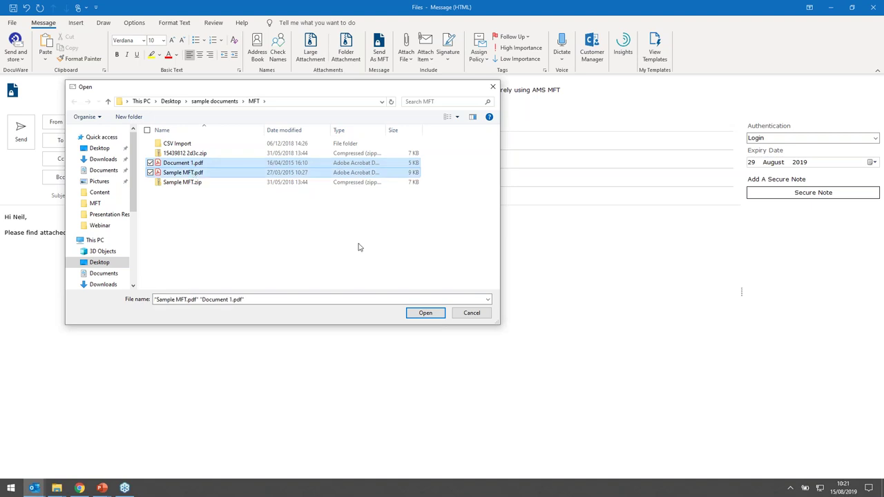
click(424, 312)
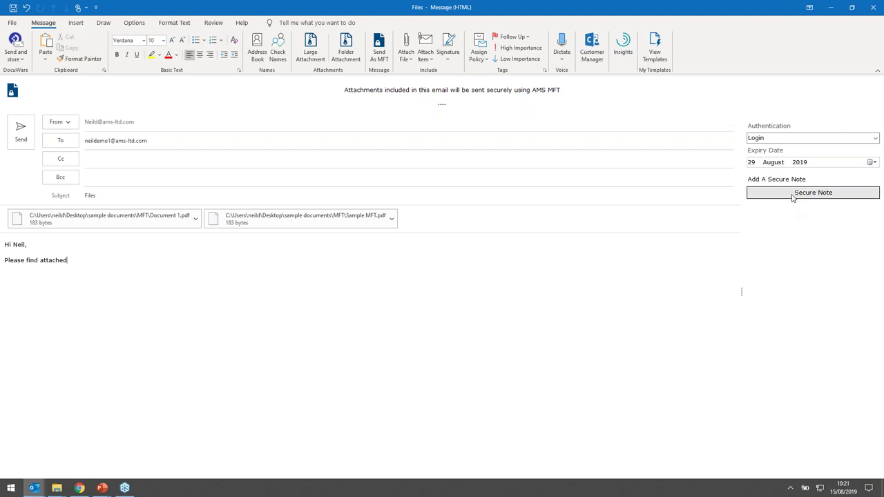
click(21, 135)
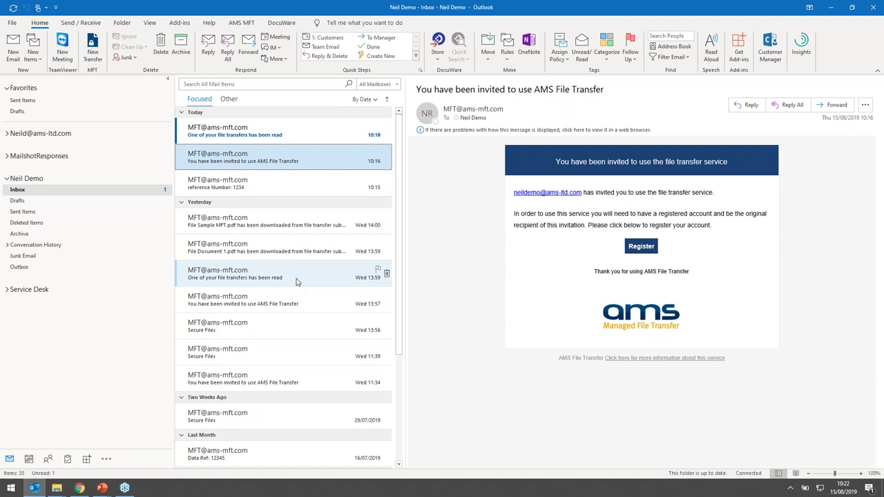
click(831, 7)
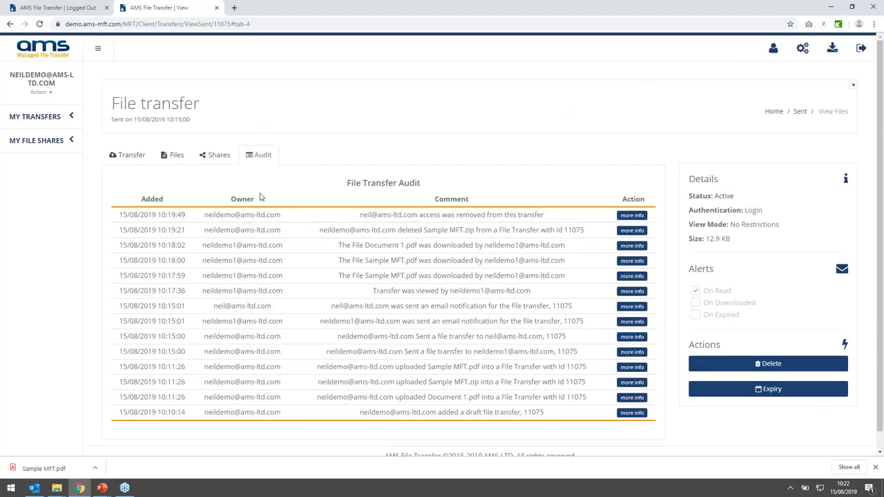
- Create a new file share named Contracts under All File Shares
click(47, 140)
click(52, 164)
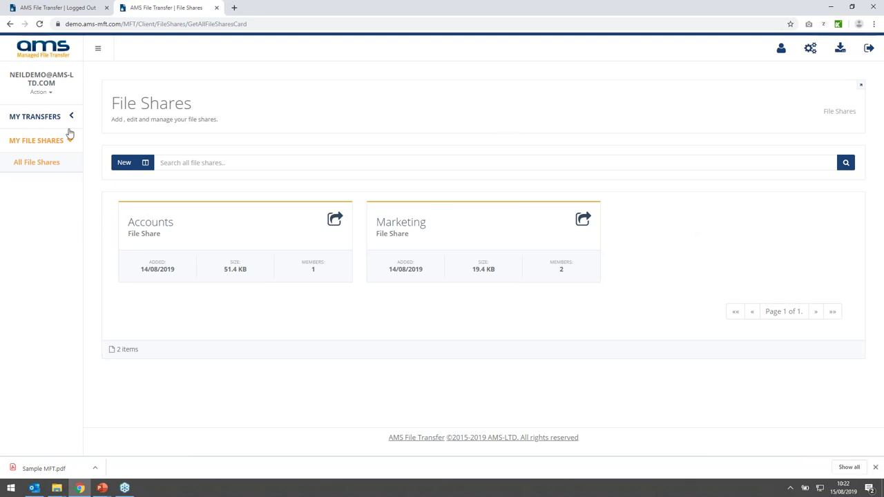
click(125, 166)
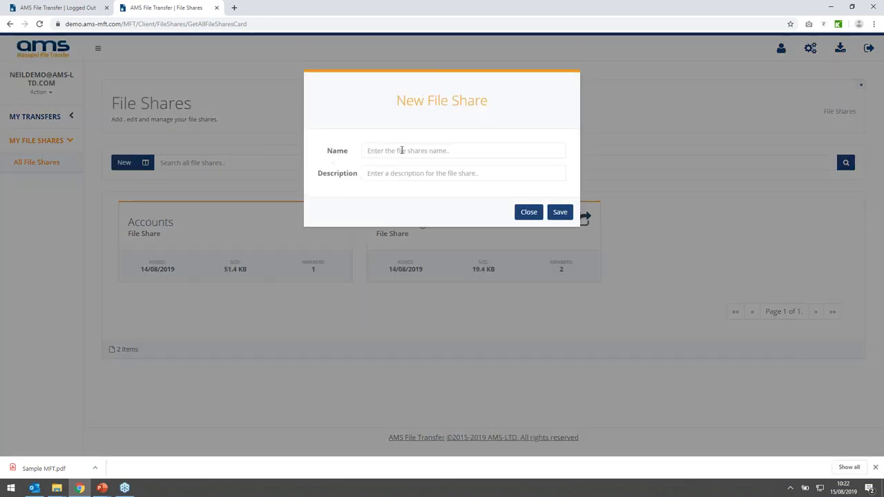
click(403, 150)
text(Cont)
click(560, 212)
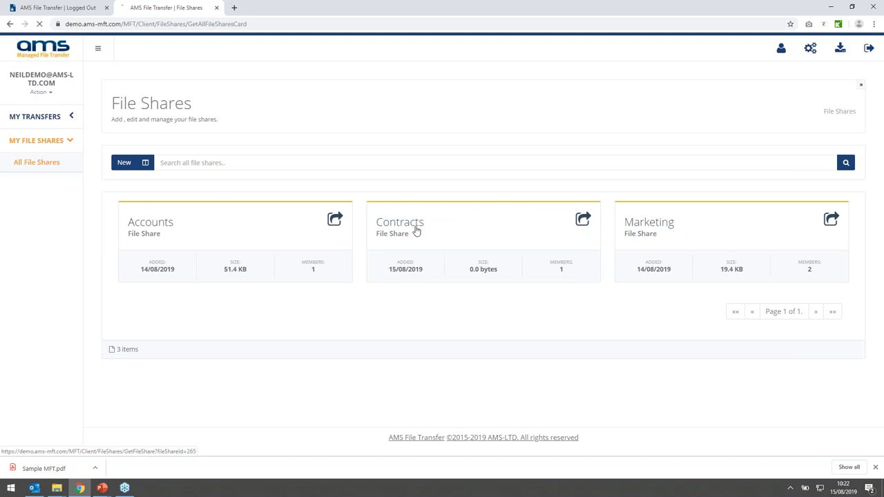
- Add a folder named Internal inside the Contracts share
click(436, 233)
click(148, 190)
click(166, 207)
click(381, 146)
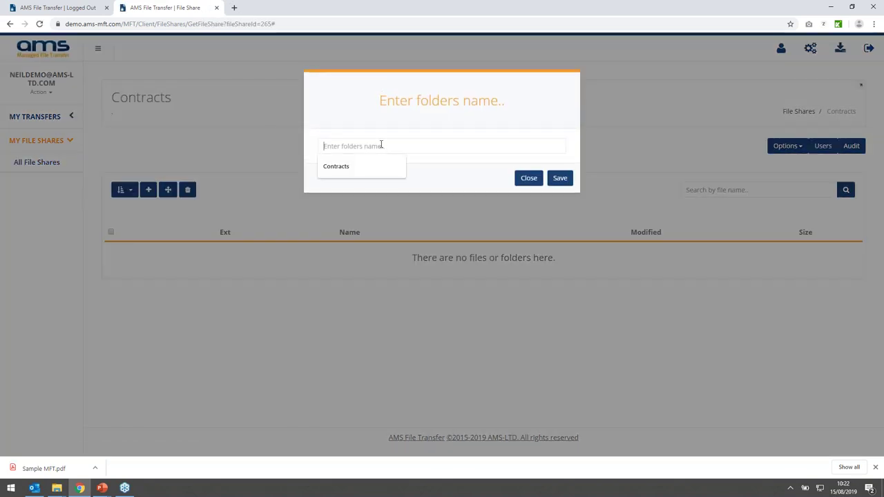
text(Internal)
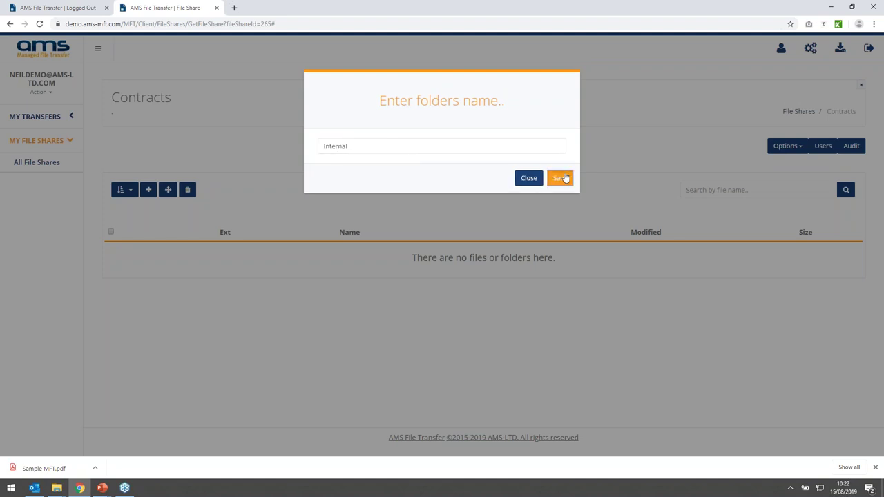
click(559, 178)
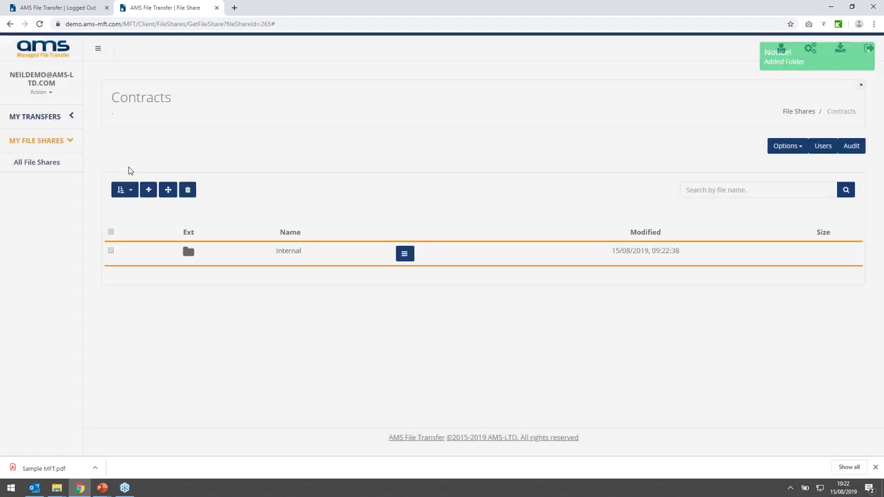
- Upload Document 1.pdf, Sample MFT.pdf and Sample MFT.zip into Contracts
click(146, 191)
click(173, 218)
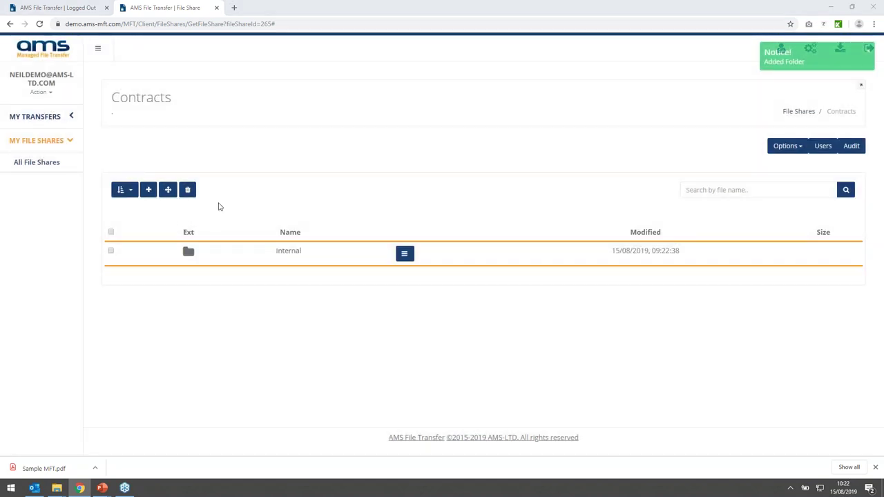
click(121, 83)
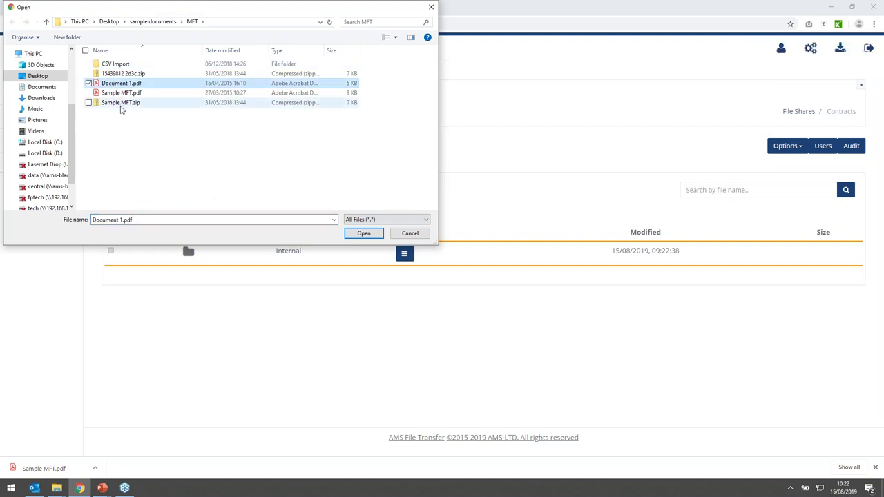
shift+click(120, 104)
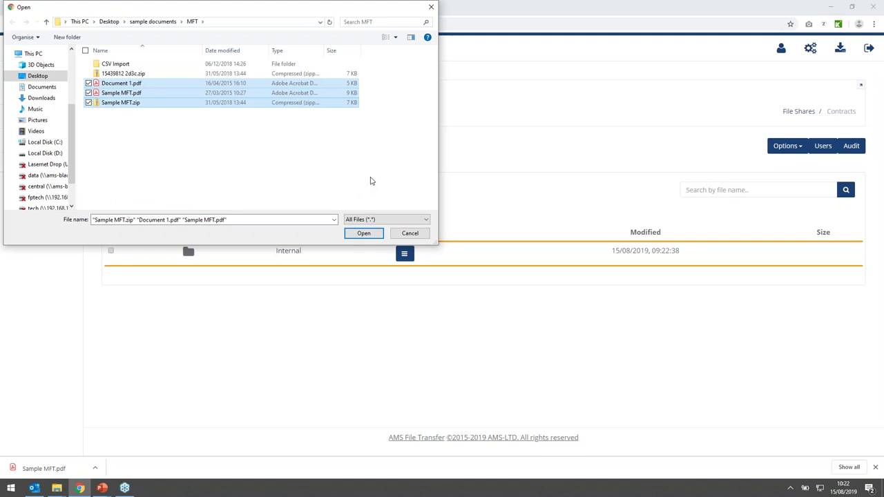
click(363, 233)
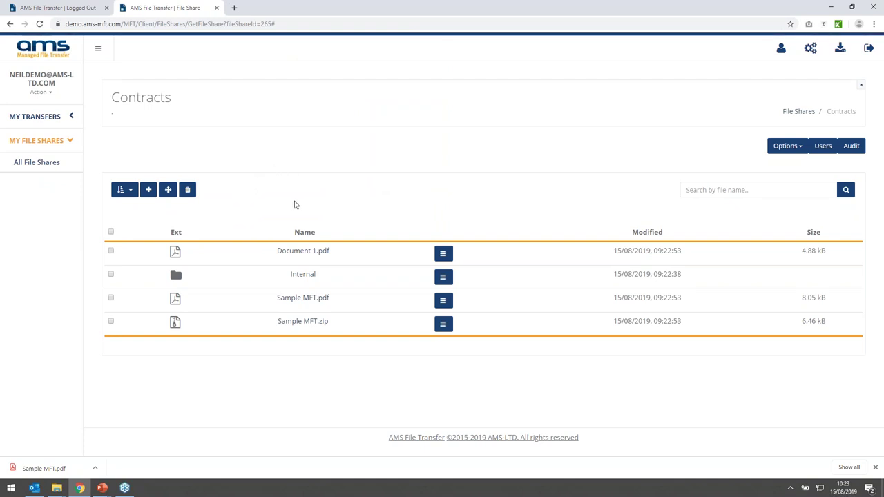
click(443, 277)
click(443, 253)
- Post the comment Please review on Document 1.pdf
click(443, 254)
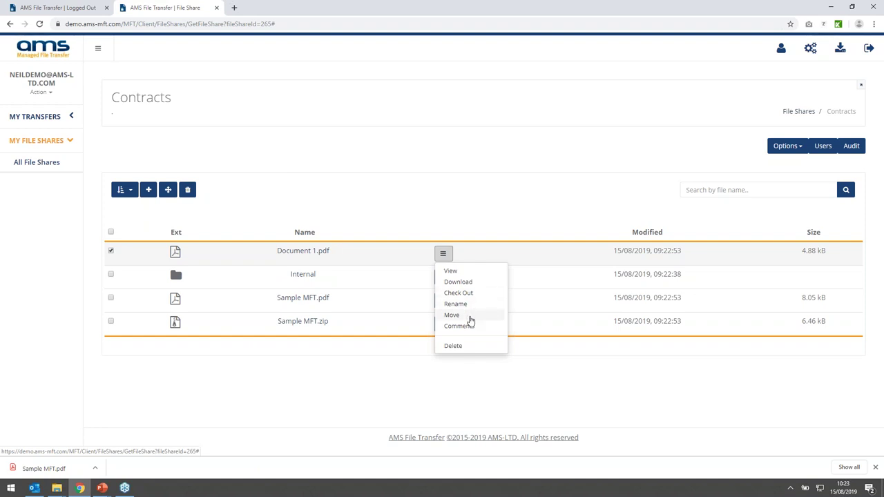
click(466, 326)
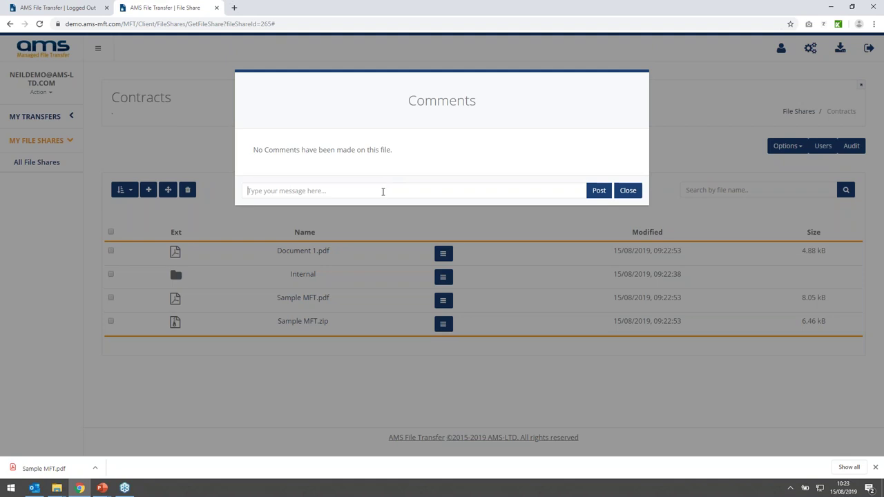
text(Please review)
click(598, 191)
click(627, 214)
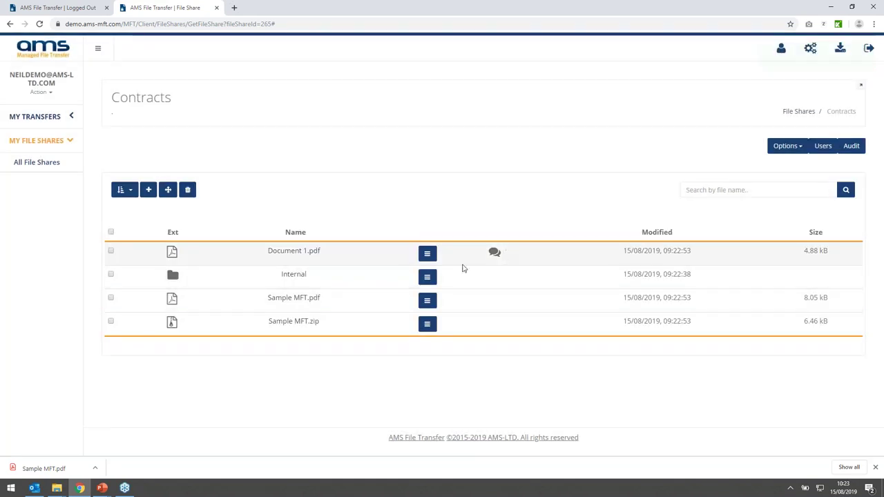
- Check out Document 1.pdf, then check it back in as a new version
click(427, 254)
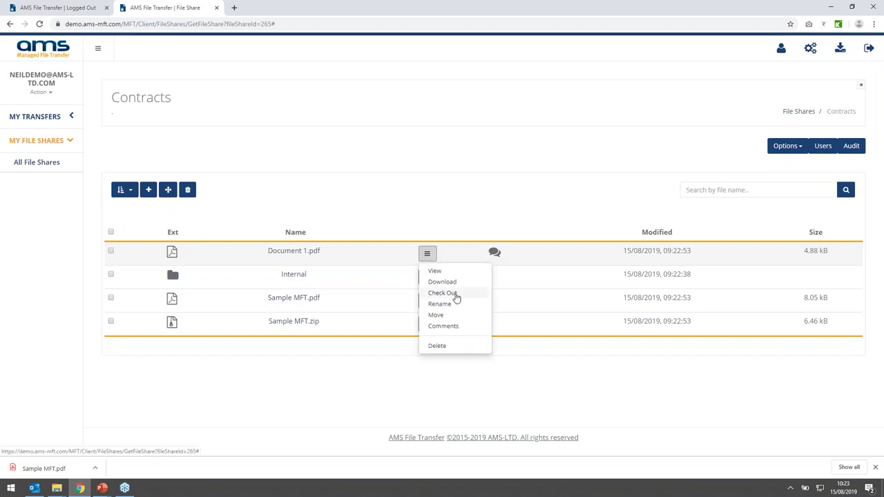
click(455, 294)
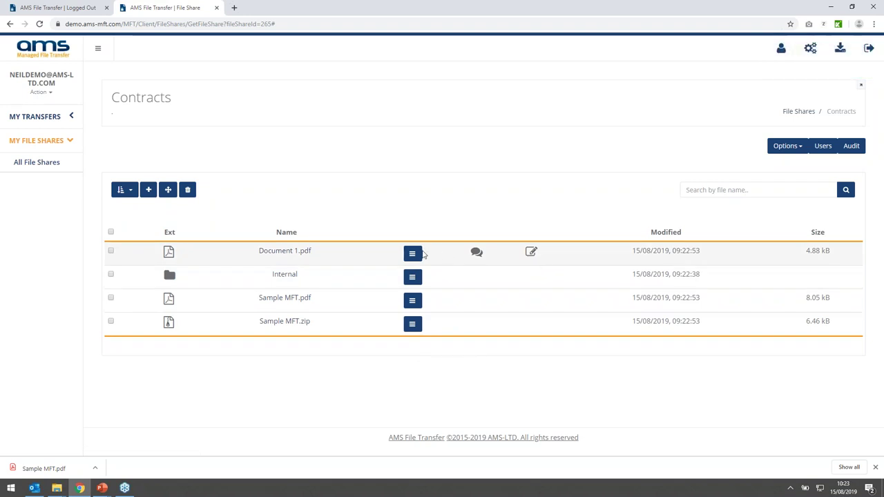
click(412, 254)
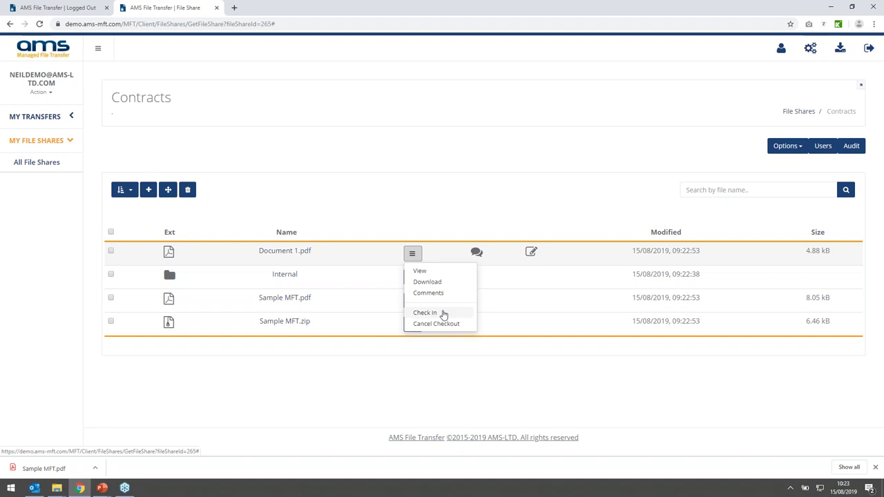
click(446, 314)
click(336, 172)
click(127, 84)
click(364, 234)
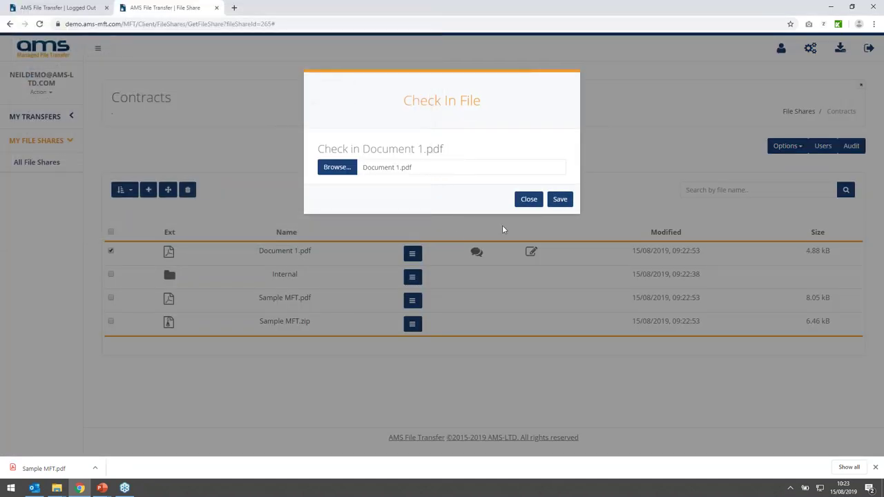
click(559, 200)
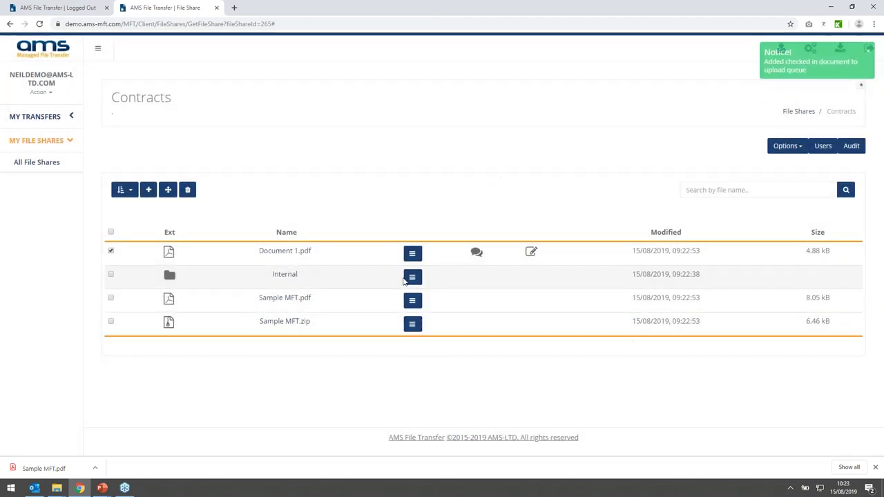
- Preview Document 1.pdf to confirm its File Versions history, then close the preview
click(426, 254)
click(442, 273)
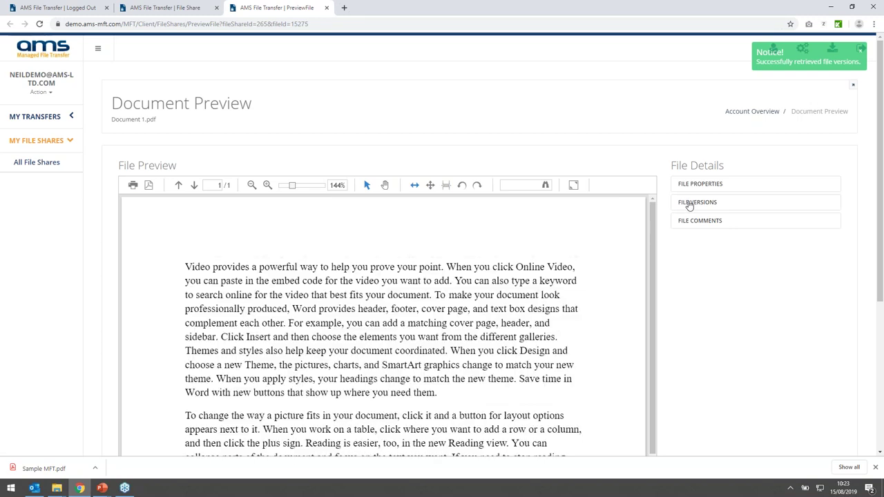
click(689, 204)
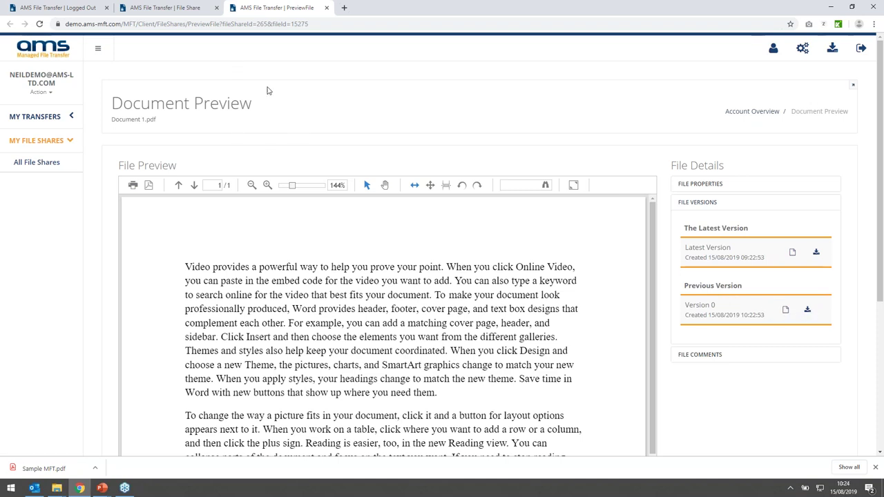
click(326, 7)
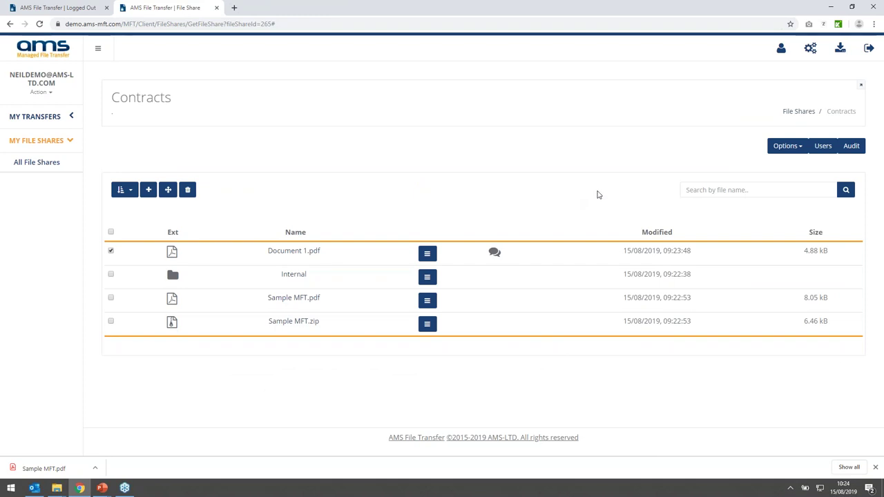
- Invite the second demo account to the Contracts share with the Read only role
click(847, 149)
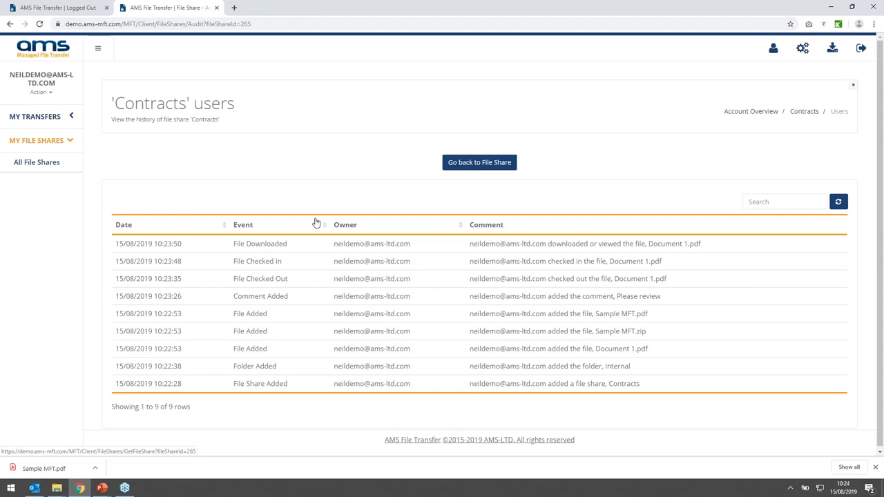
click(459, 162)
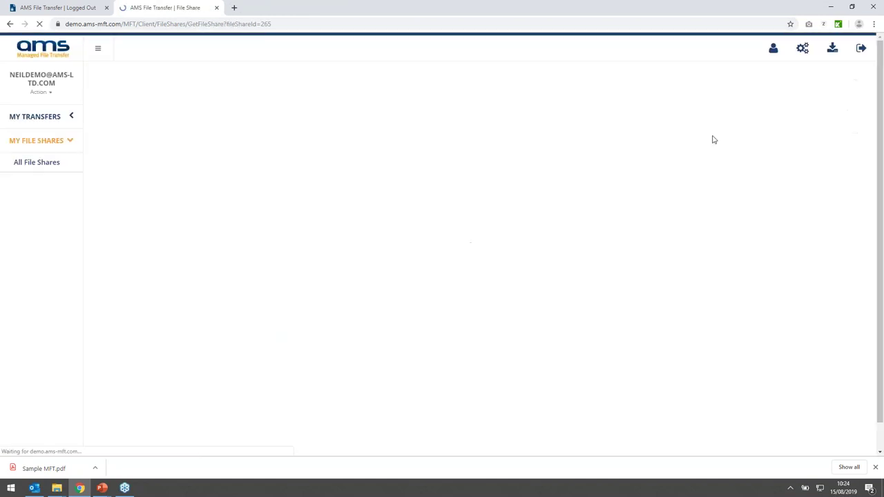
click(818, 145)
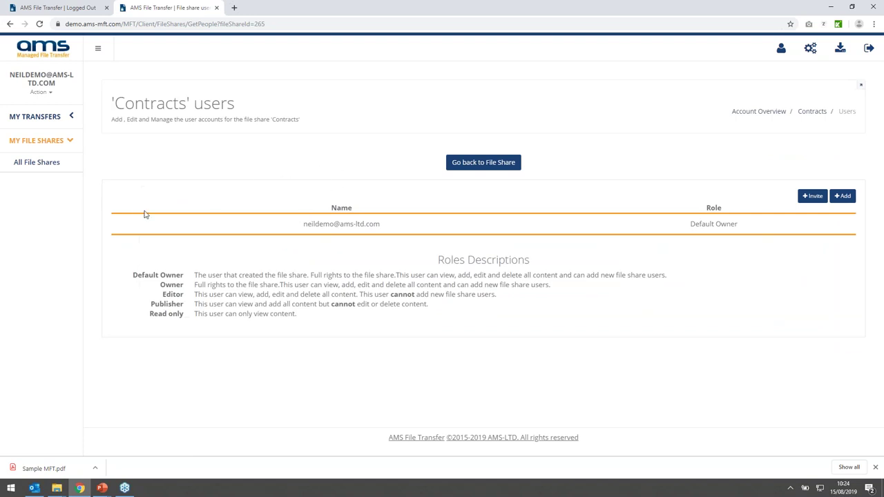
click(812, 197)
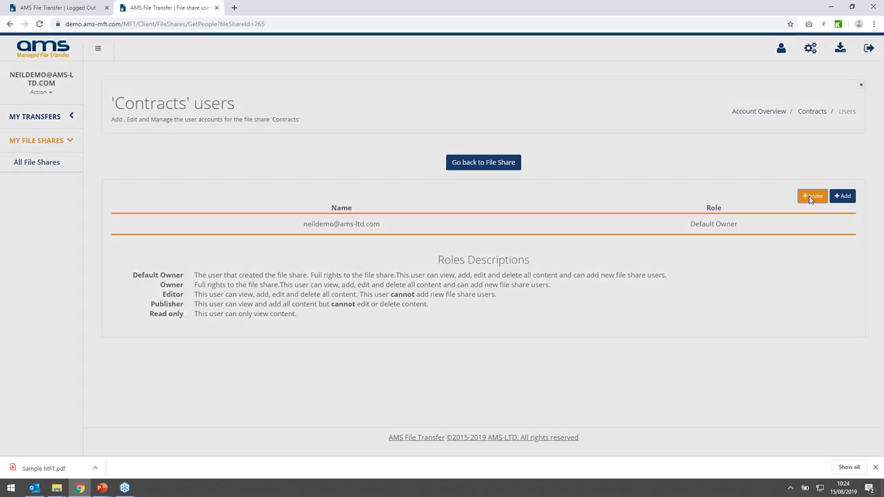
click(402, 149)
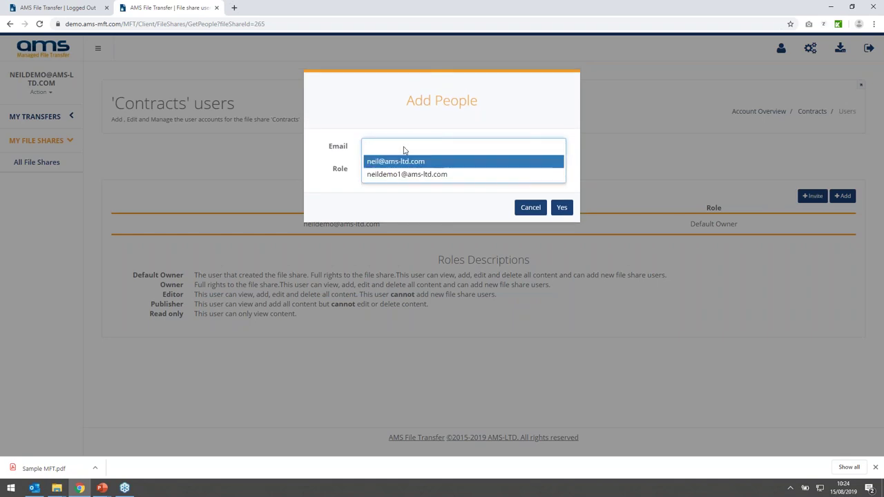
click(403, 176)
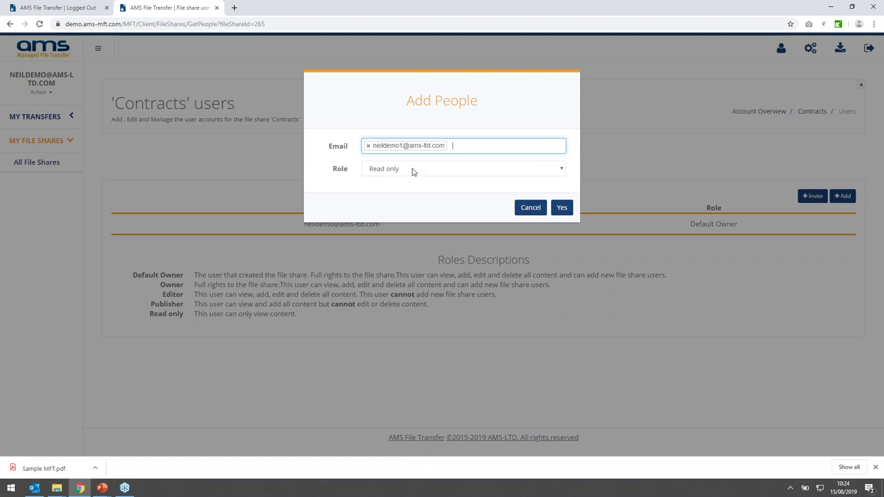
click(563, 210)
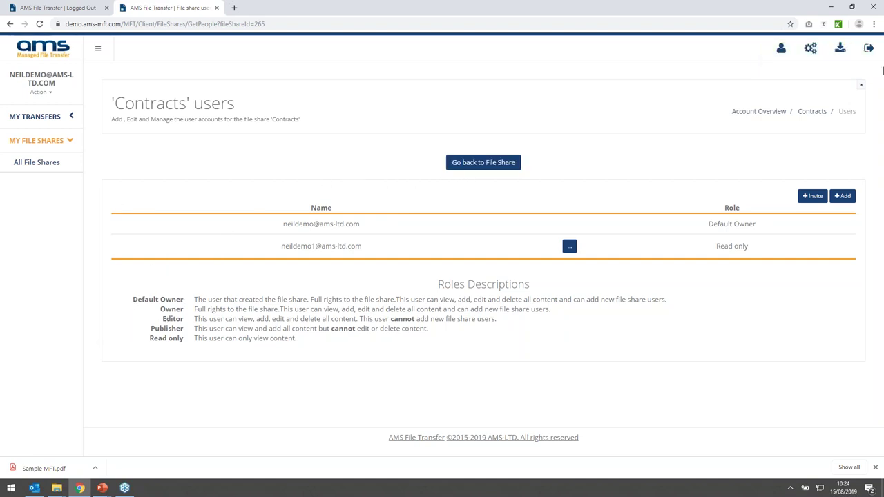
- Log out, then open the share invitation email in Outlook and follow its link
click(862, 48)
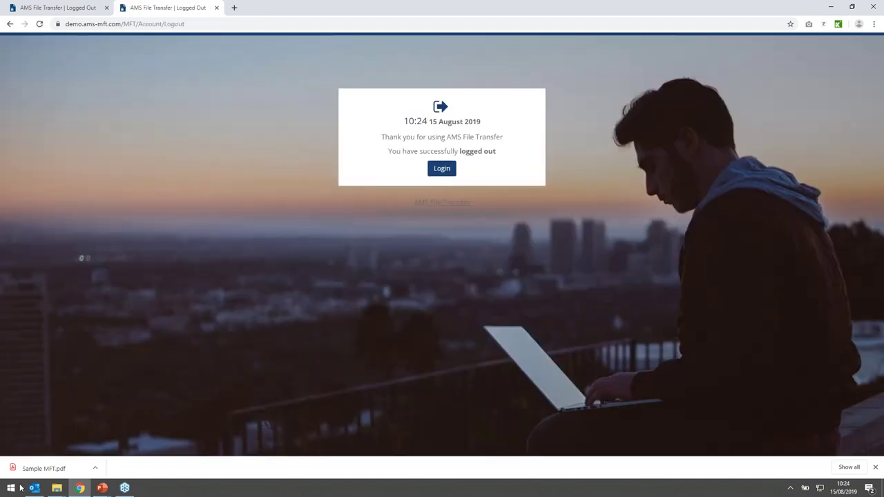
click(33, 489)
click(257, 135)
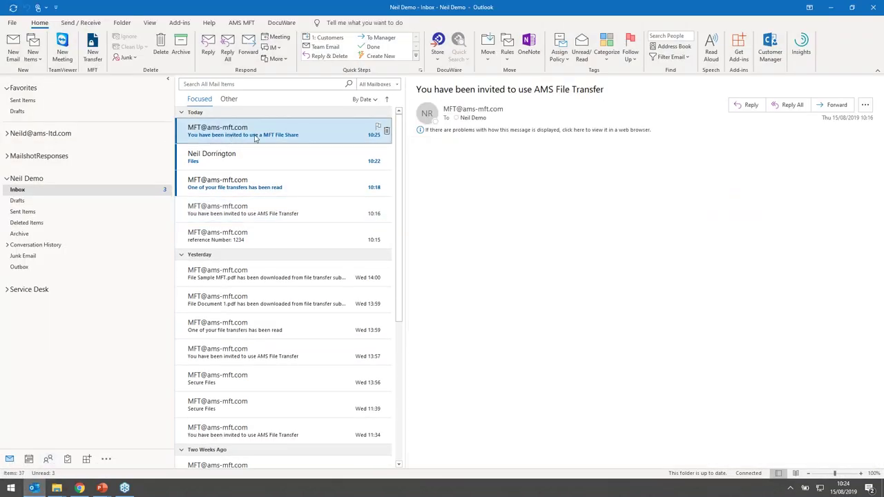
double_click(262, 138)
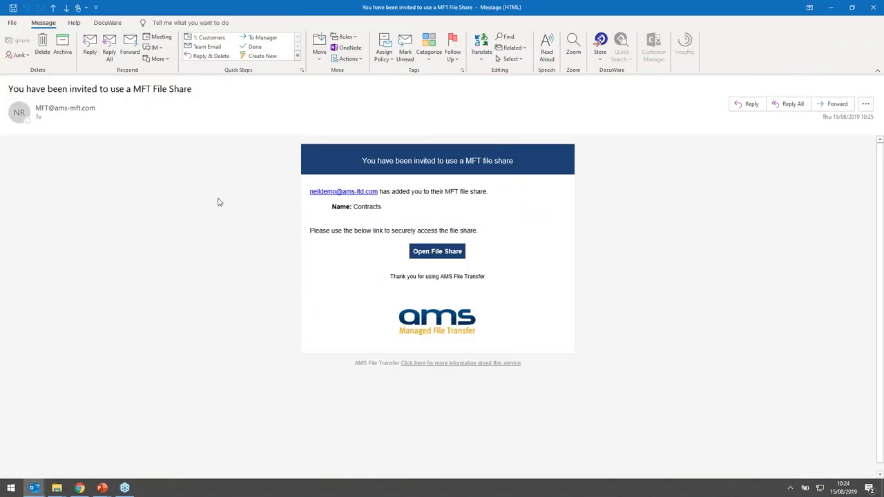
click(440, 256)
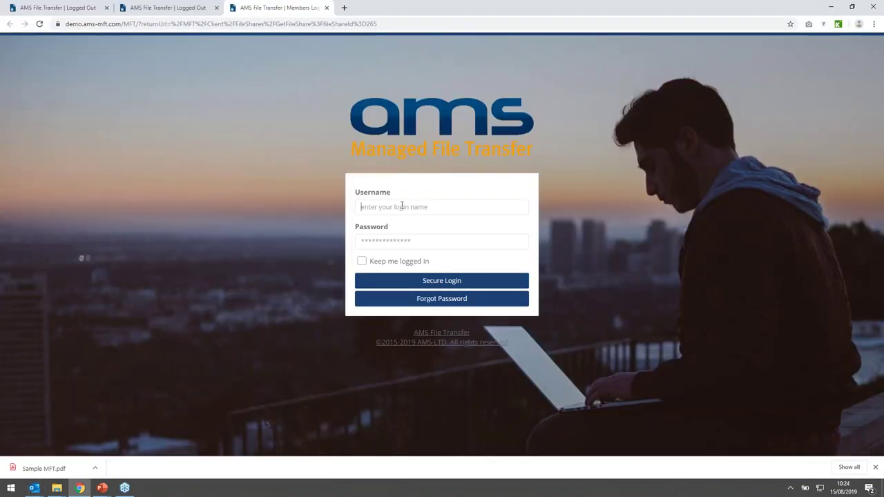
- Sign in to AMS File Transfer with the invited user's e-mail and password
key(Tab)
text(***)
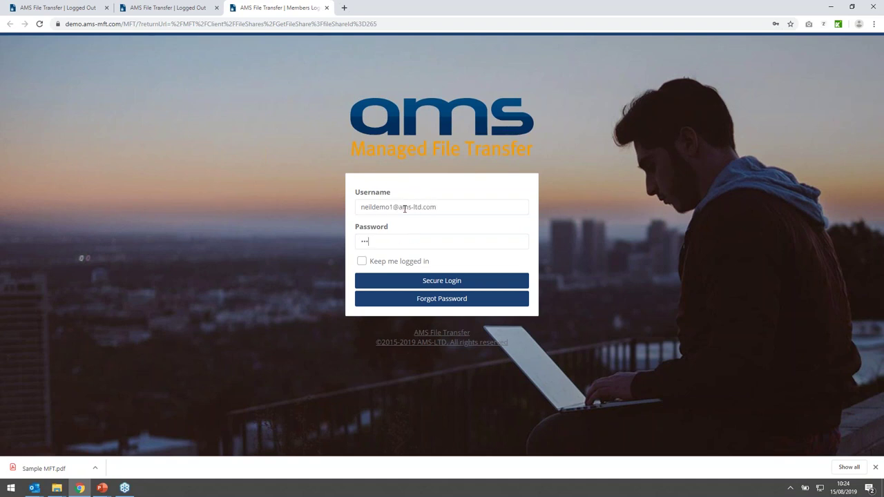
key(Return)
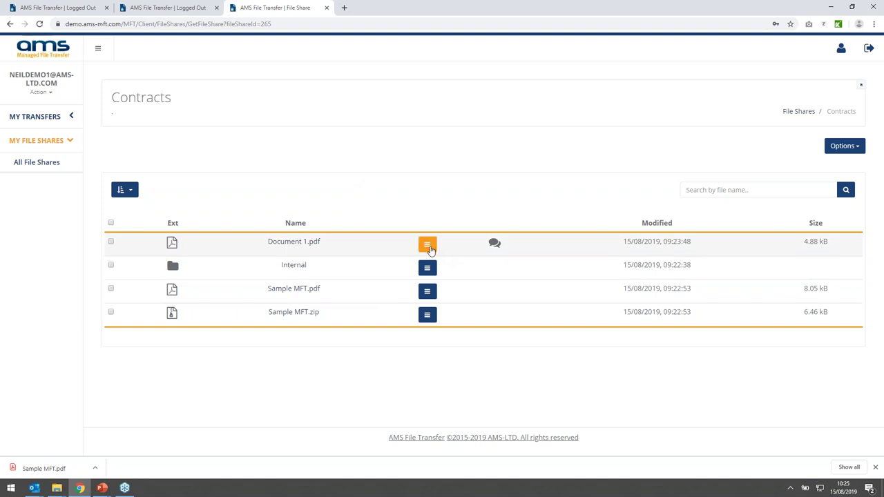
- Check Document 1.pdf's actions and the Contracts Notifications options, closing them unchanged
click(429, 247)
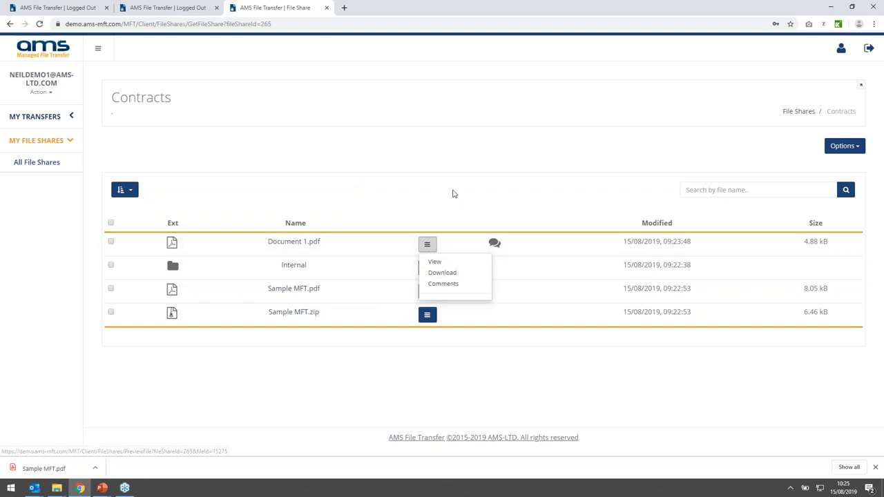
click(882, 114)
click(844, 145)
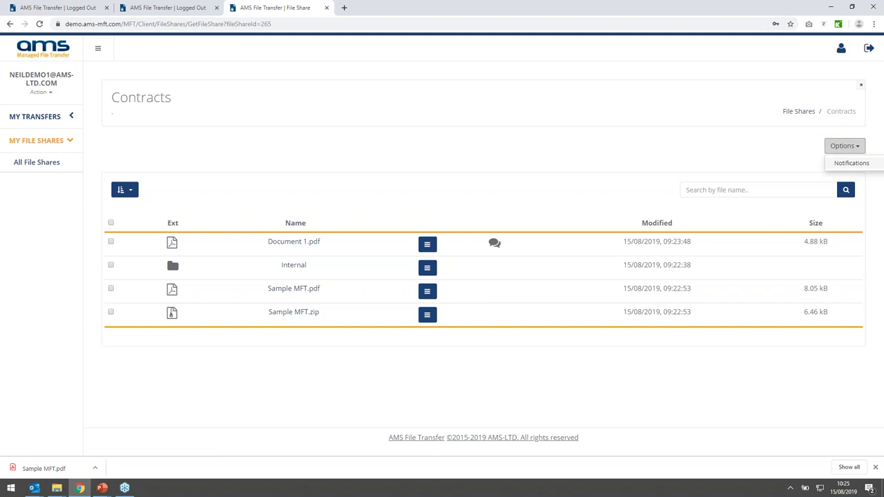
click(844, 164)
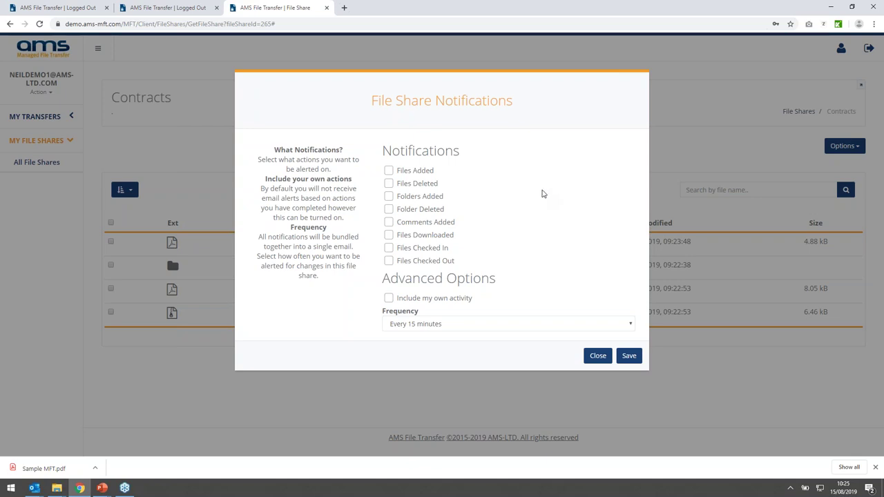
click(599, 358)
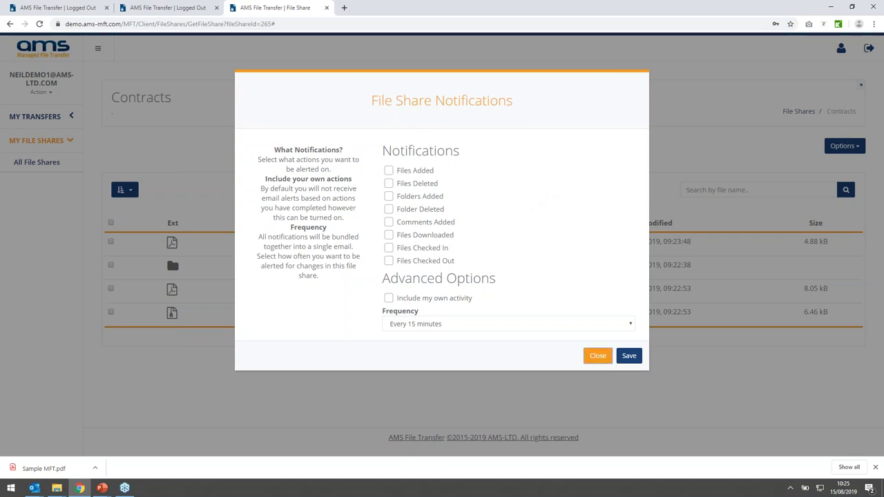
click(65, 144)
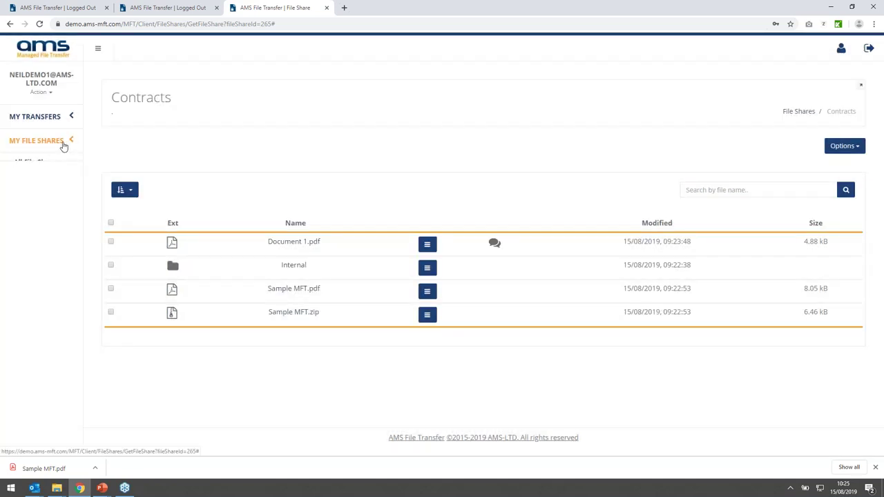
- Log out of the invited account and enter the owner's username at the login form
click(868, 48)
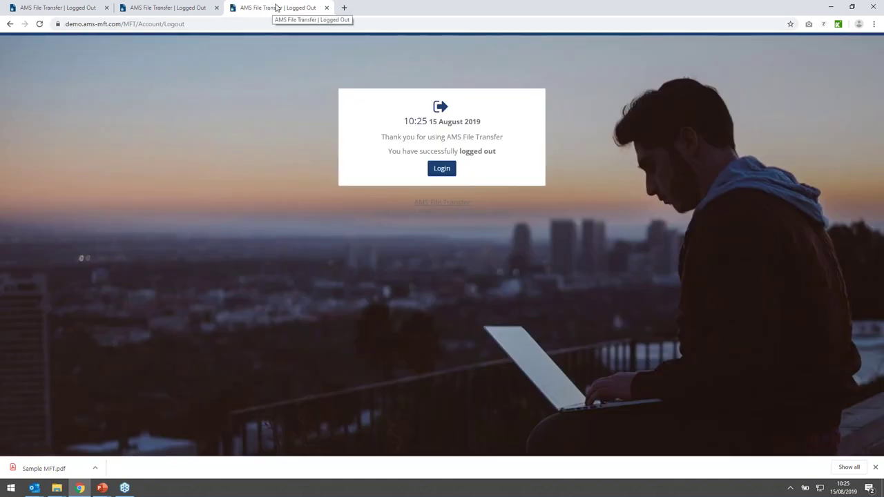
click(442, 170)
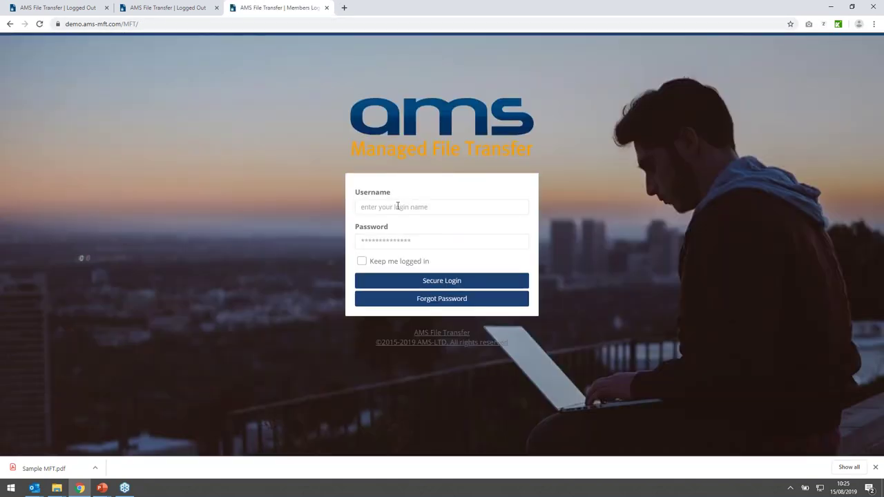
click(399, 208)
key(ctrl+l)
triple_click(415, 213)
text(.com)
- Enter the owner's password, sign in, and bring up the Admin Overview
key(Tab)
text(•••••••••••)
key(Return)
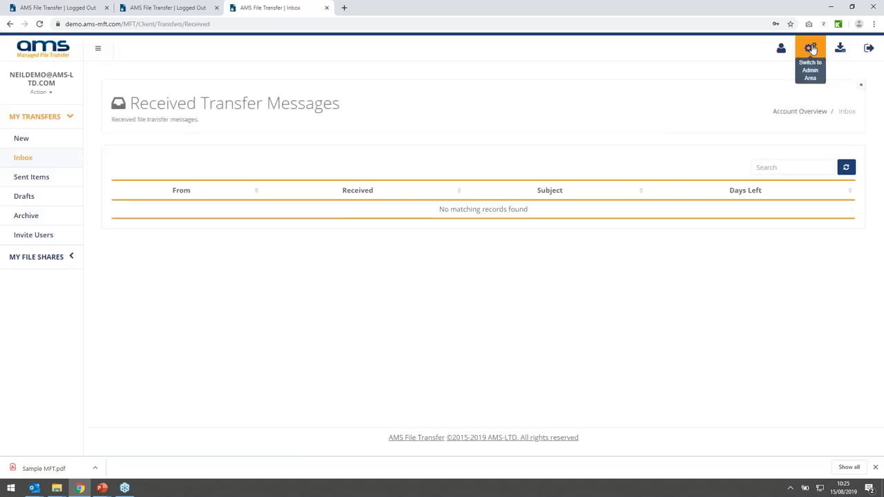
click(809, 49)
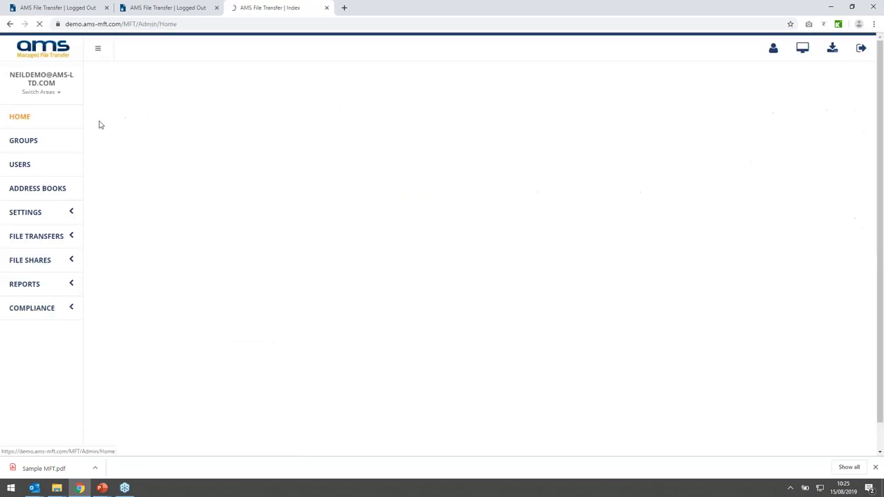
- Review all file transfers, then open Compliance > Application Audits
click(55, 236)
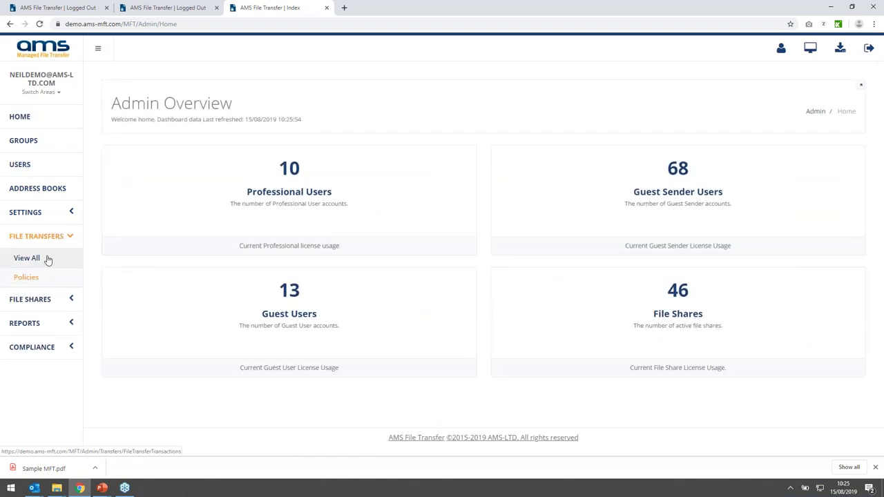
click(40, 258)
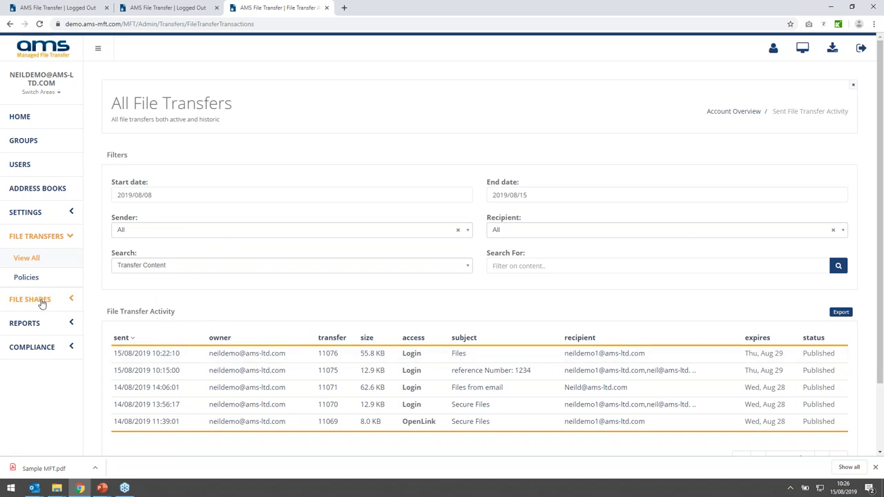
click(50, 353)
scroll(49, 348, down, 2)
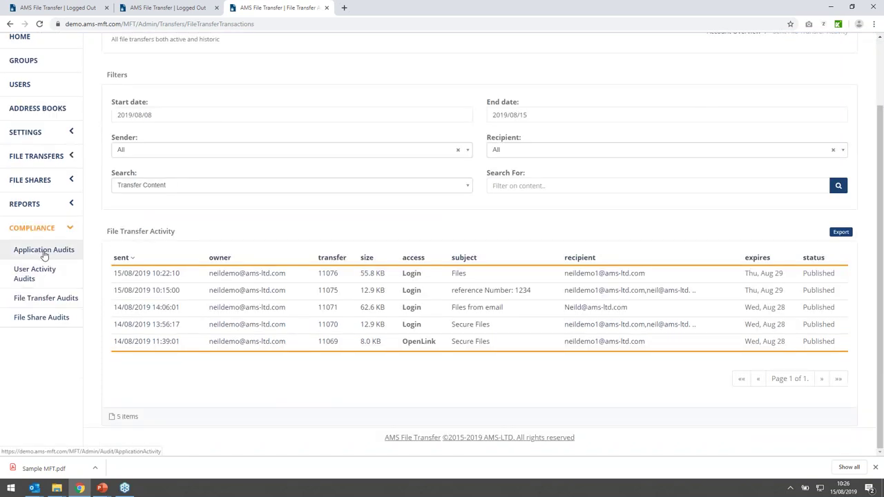
click(43, 252)
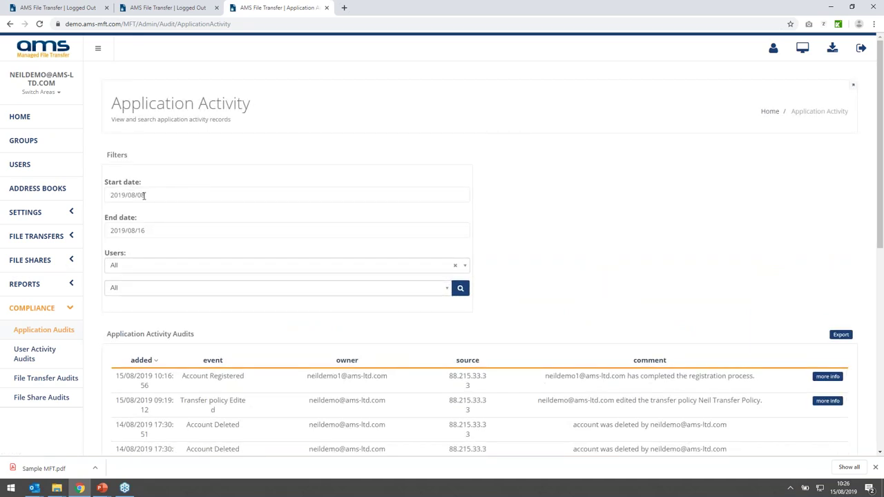
- Browse the audit event-type filter, leave it at All, and collapse Compliance
click(138, 294)
scroll(207, 346, down, 1)
scroll(206, 345, down, 1)
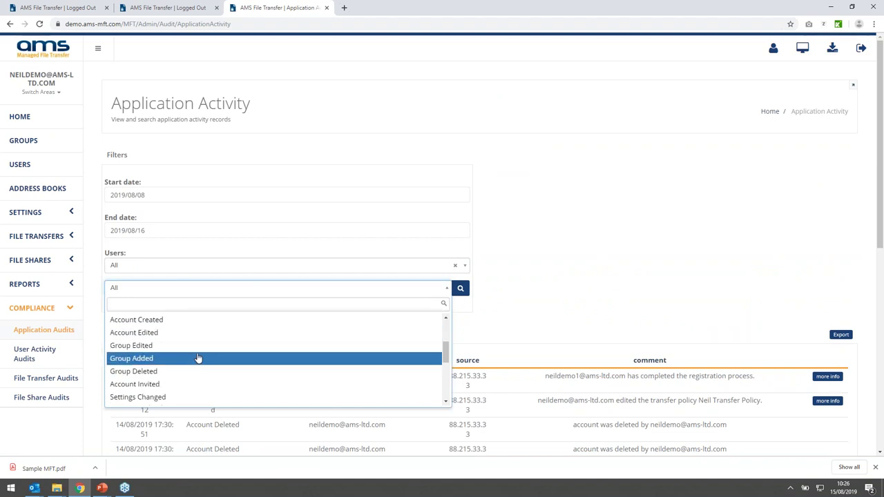
scroll(197, 355, down, 1)
scroll(197, 352, down, 1)
scroll(190, 345, down, 2)
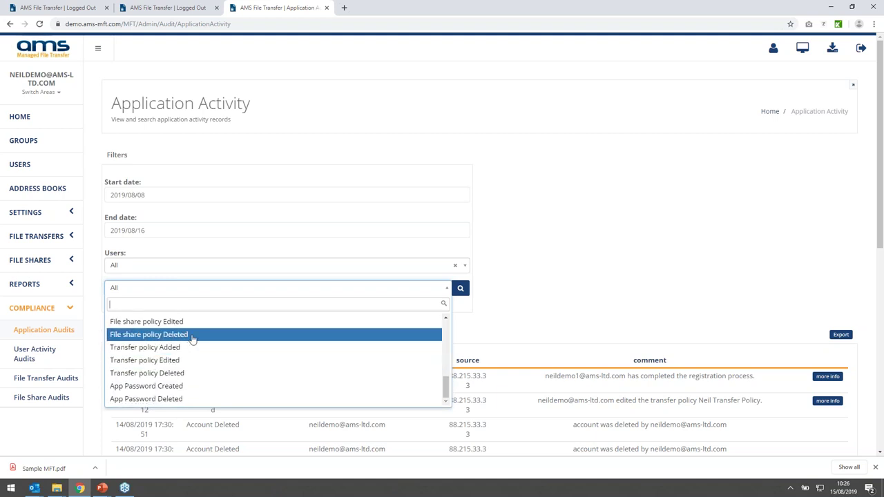
click(625, 295)
click(49, 311)
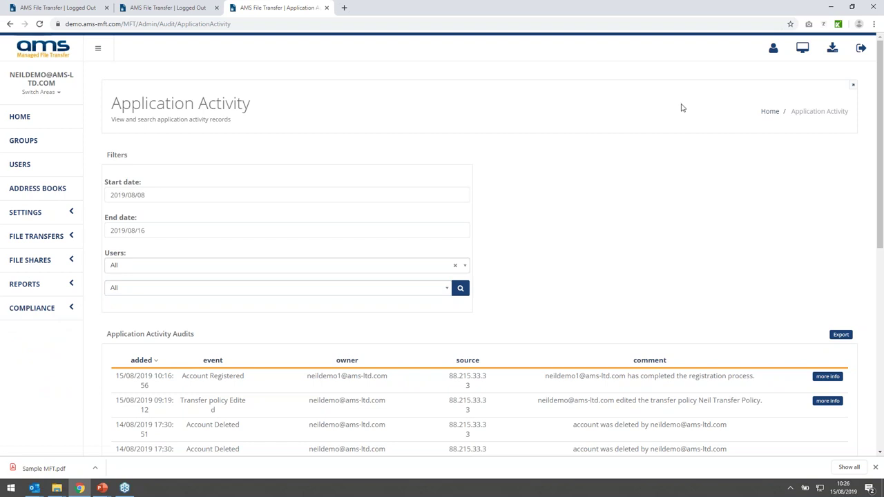
- Log out of the administrator account and advance the slide show to slide 8, Security & Audit
click(856, 47)
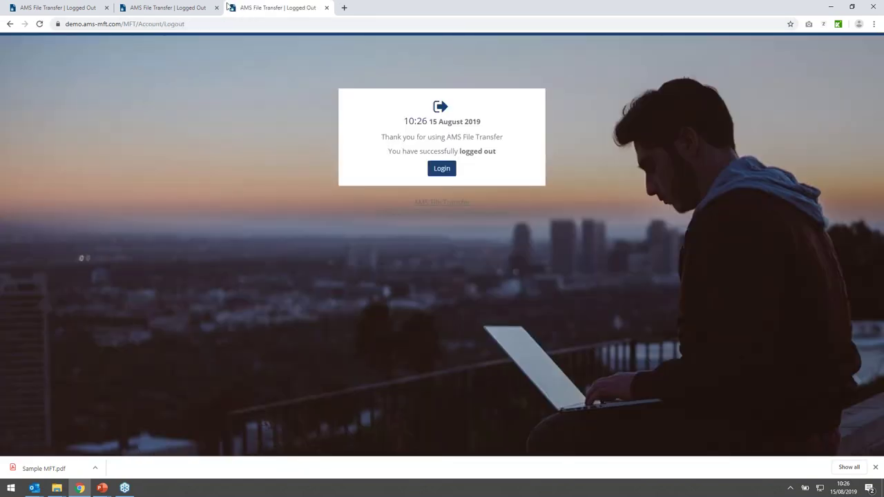
mouse_move(103, 488)
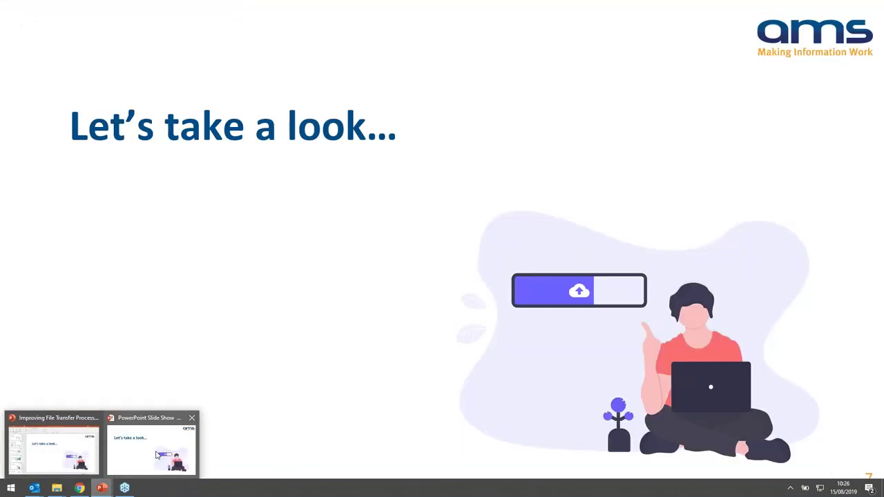
click(155, 451)
click(278, 323)
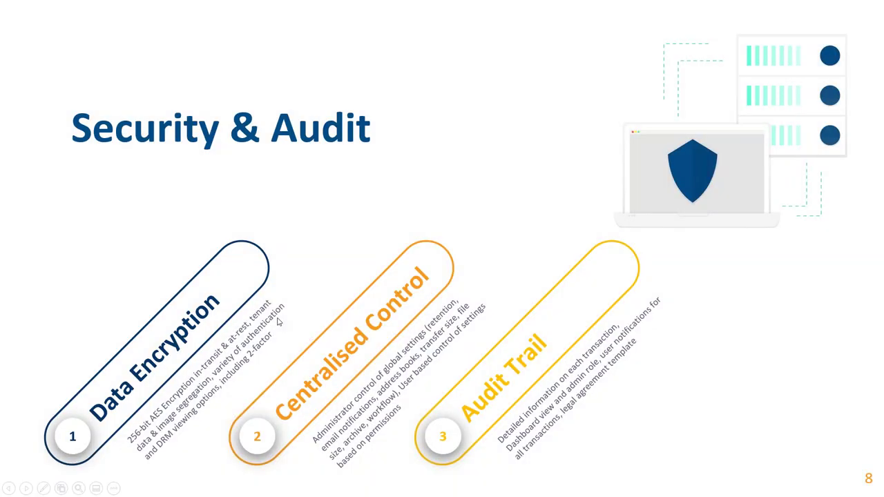